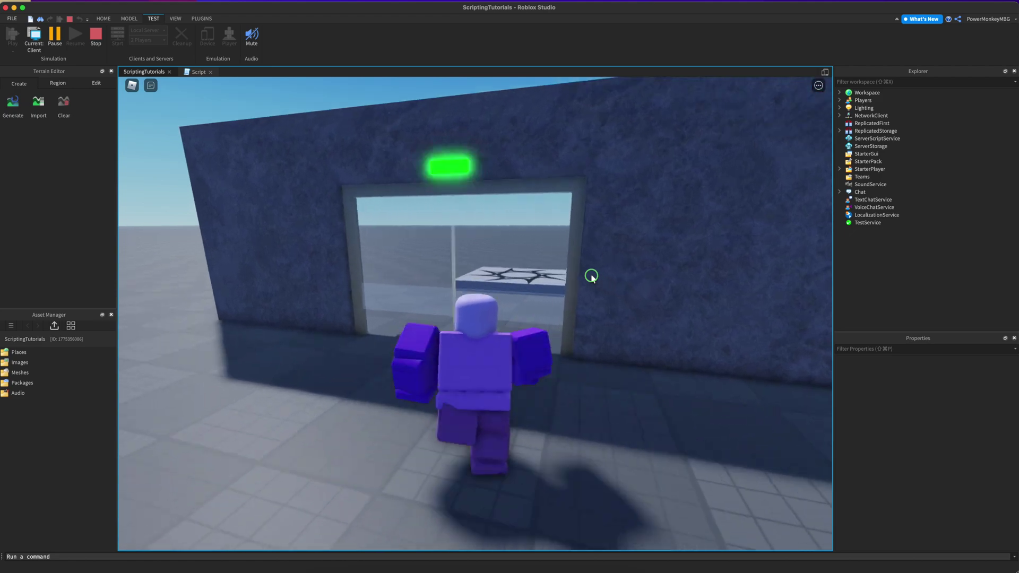
Step: Playtest the finished sliding door by walking the character up to it, through it and back
right_click_drag(591, 275, 572, 271)
key("s")
key("w")
key("a")
key("w")
key("s")
key("w")
key("s")
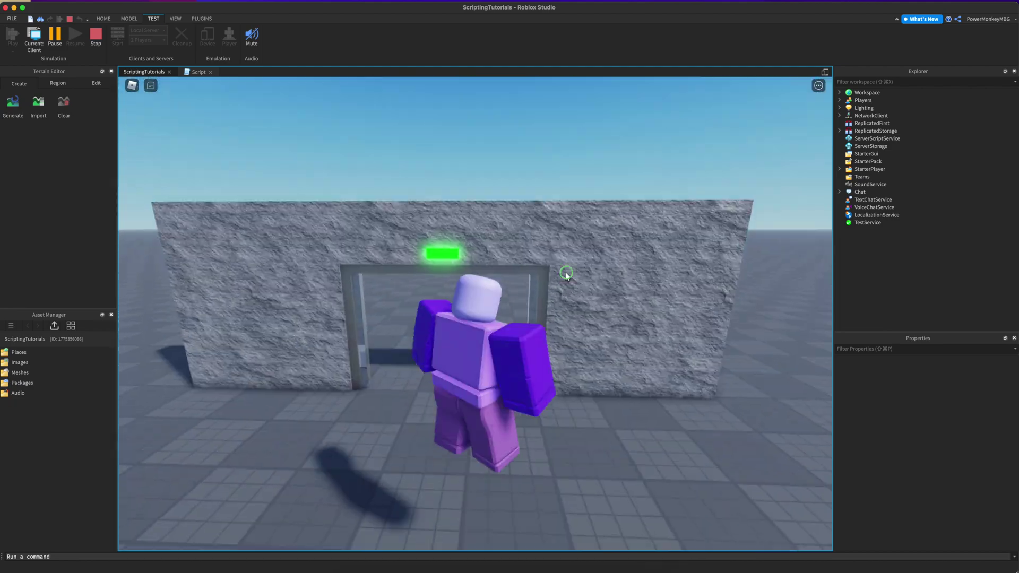
key("w")
key("space")
key("space")
key("a")
key("d")
right_click_drag(566, 274, 567, 274)
key("s")
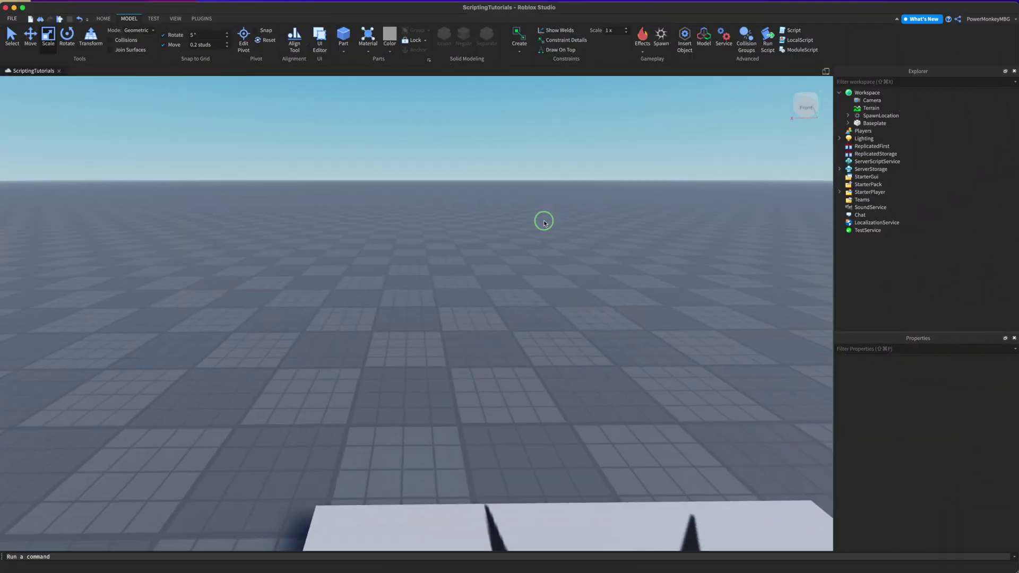
Step: Insert an empty Model into the Workspace and select it
left_click(885, 93)
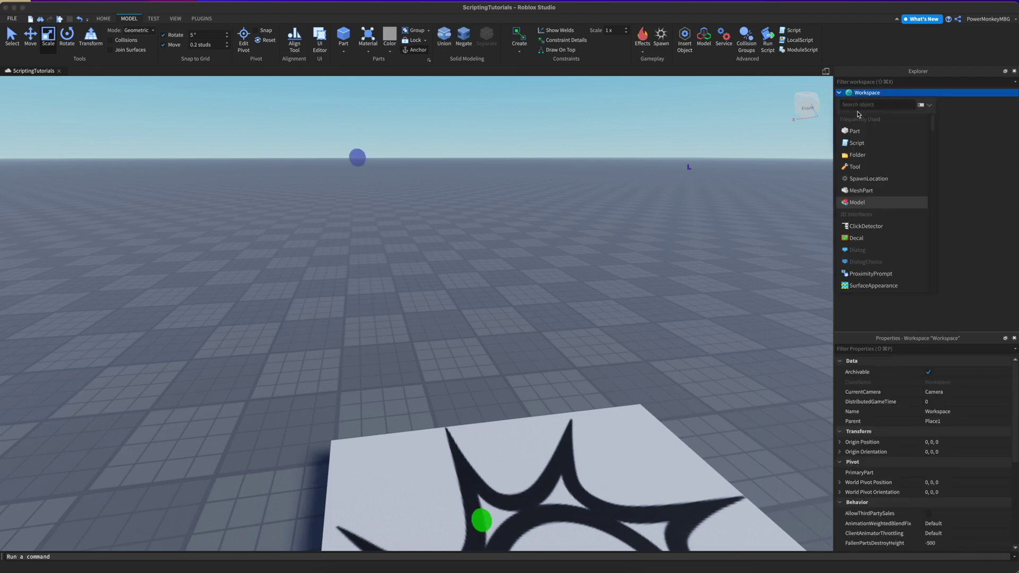
left_click(871, 178)
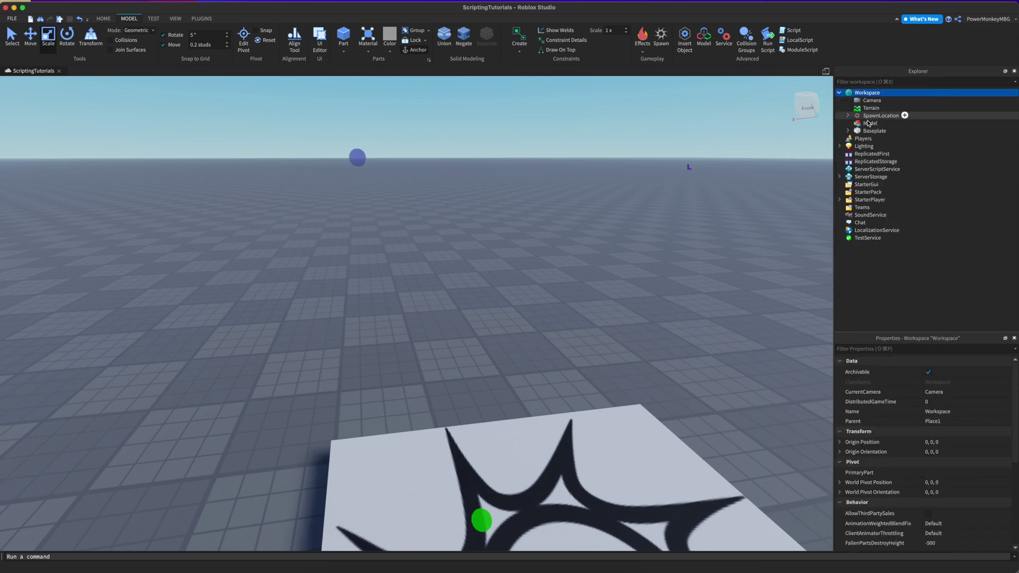
left_click(871, 123)
left_click(883, 124)
type("tr")
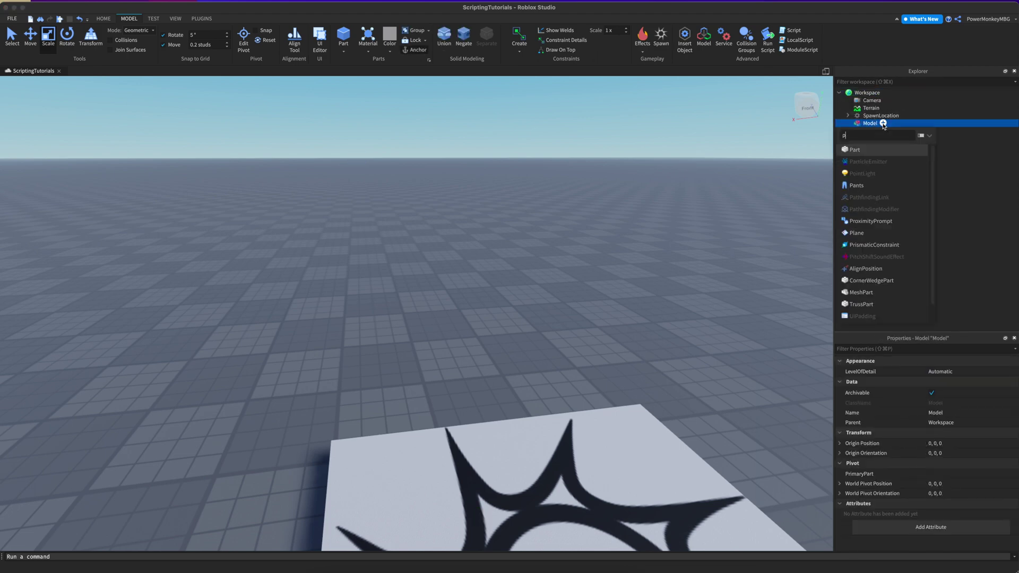
key("Return")
key("Up")
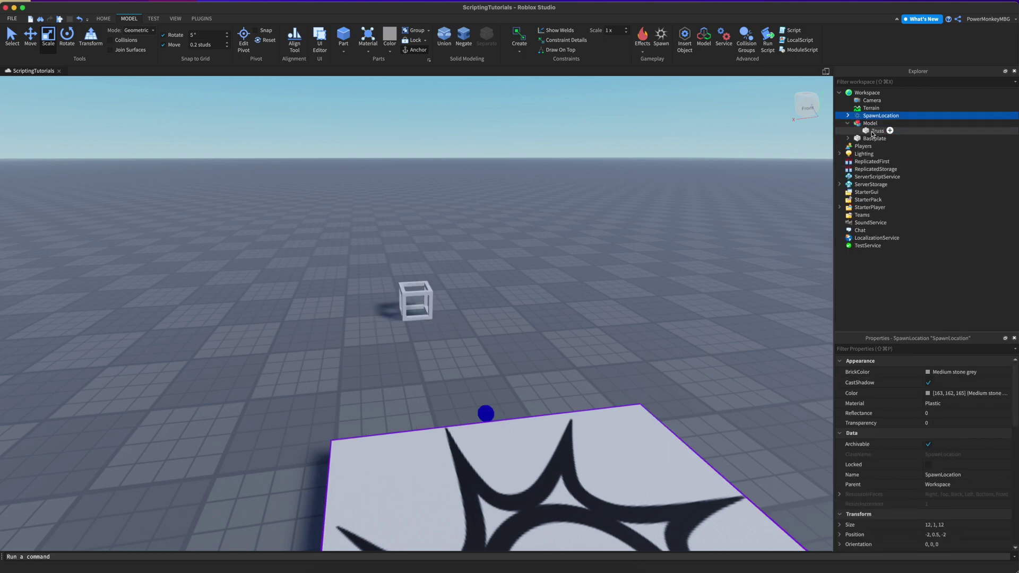
key("super+z")
Step: Insert a Part into the Model and place it on the baseplate at position 2, 0.5, 21
left_click(884, 123)
type("part")
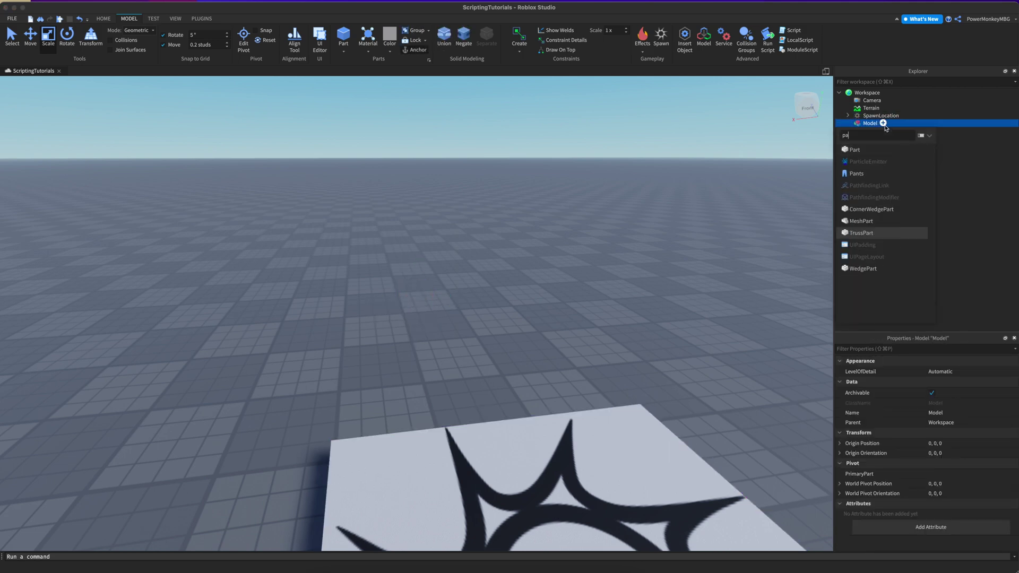
key("Return")
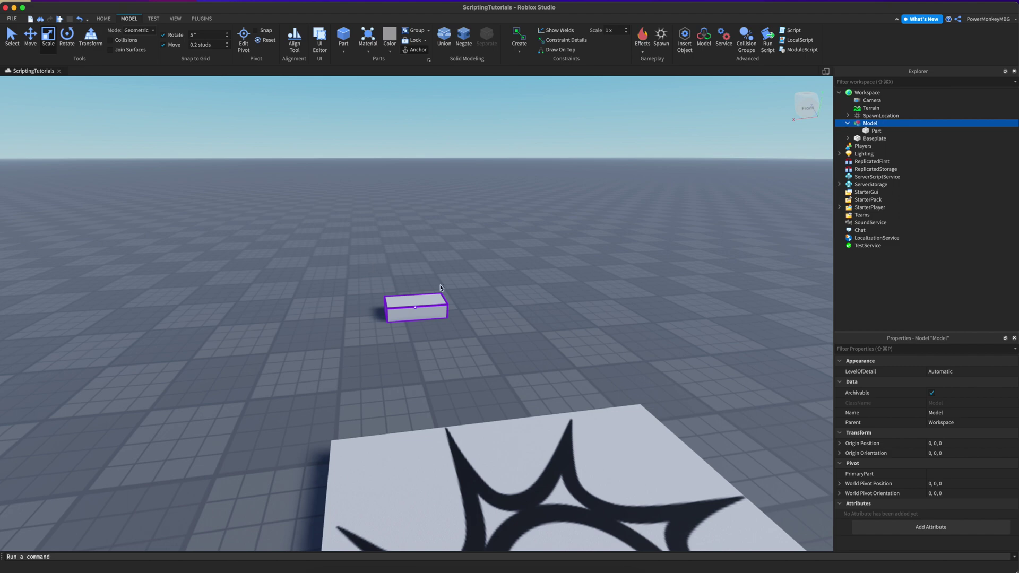
key("w")
right_click_drag(452, 312, 451, 311)
left_click_drag(450, 311, 361, 269, "alt")
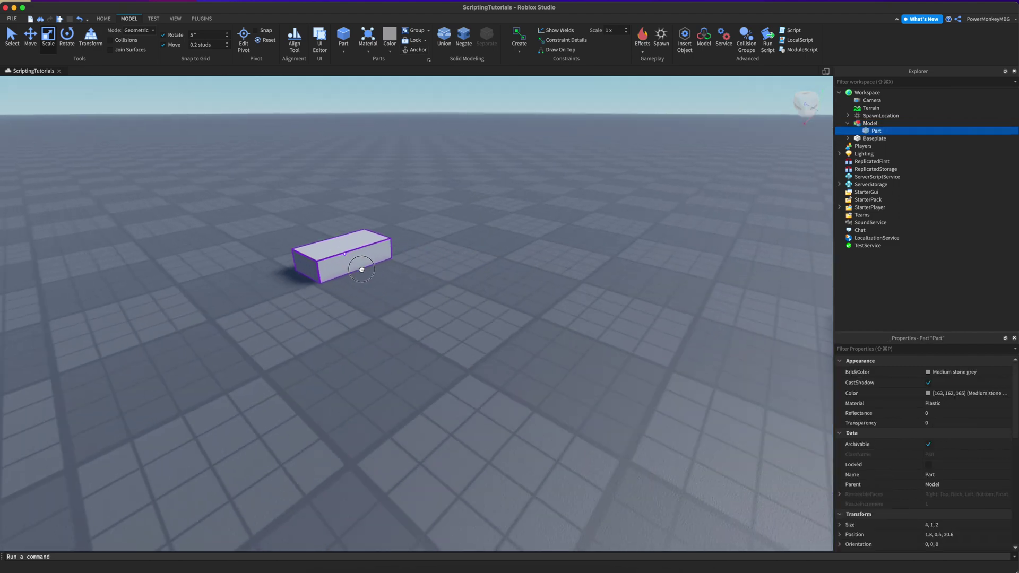
right_click_drag(357, 269, 357, 270)
key("s")
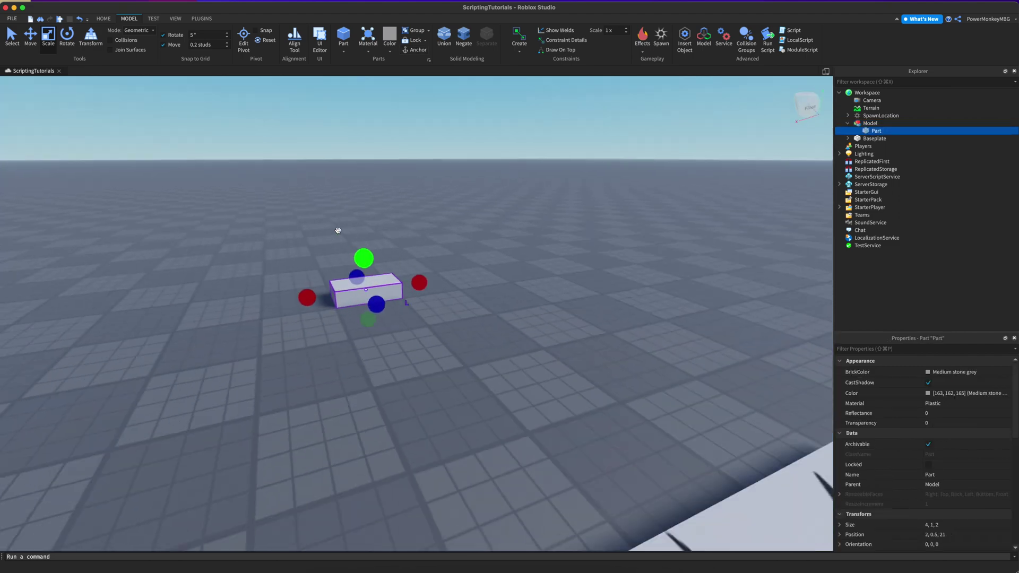
Step: Build an R15 Block Rig dummy and place it on the baseplate beside the part as a size reference
left_click(203, 18)
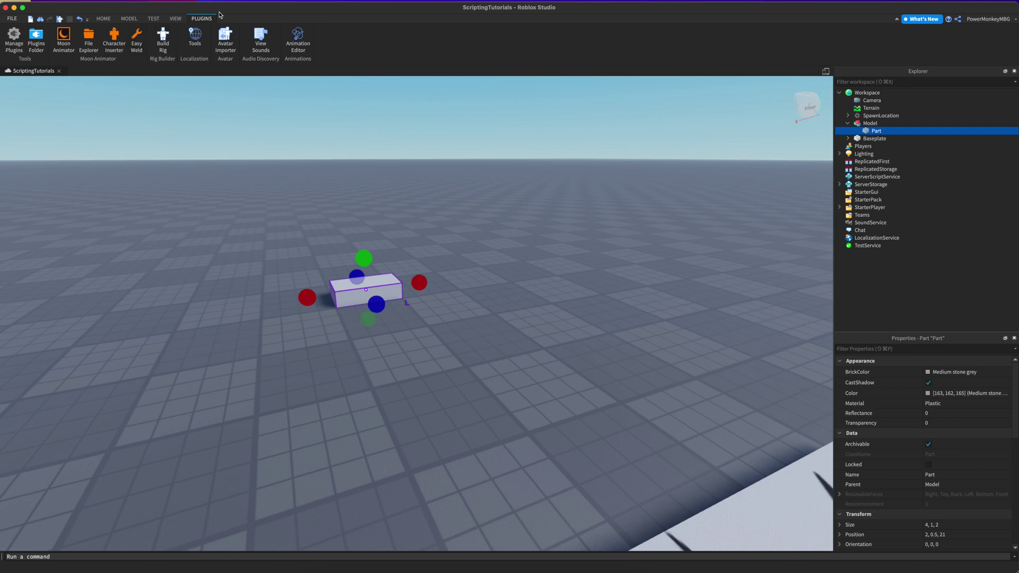
left_click(164, 40)
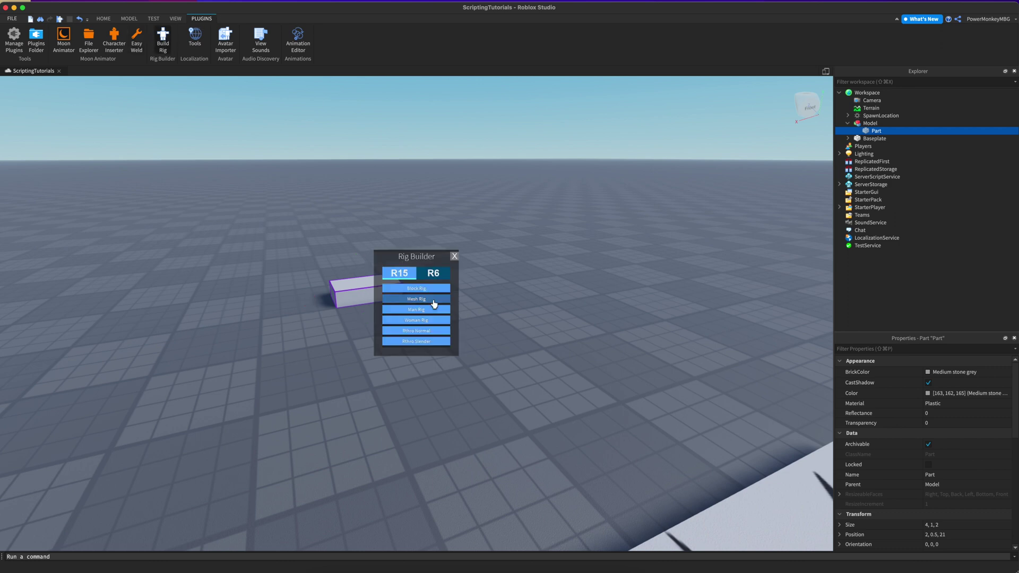
left_click(415, 290)
left_click_drag(451, 294, 256, 333)
Step: Narrow the part to 1 stud wide and stretch it upward into a post 8.2 studs tall
left_click(358, 291)
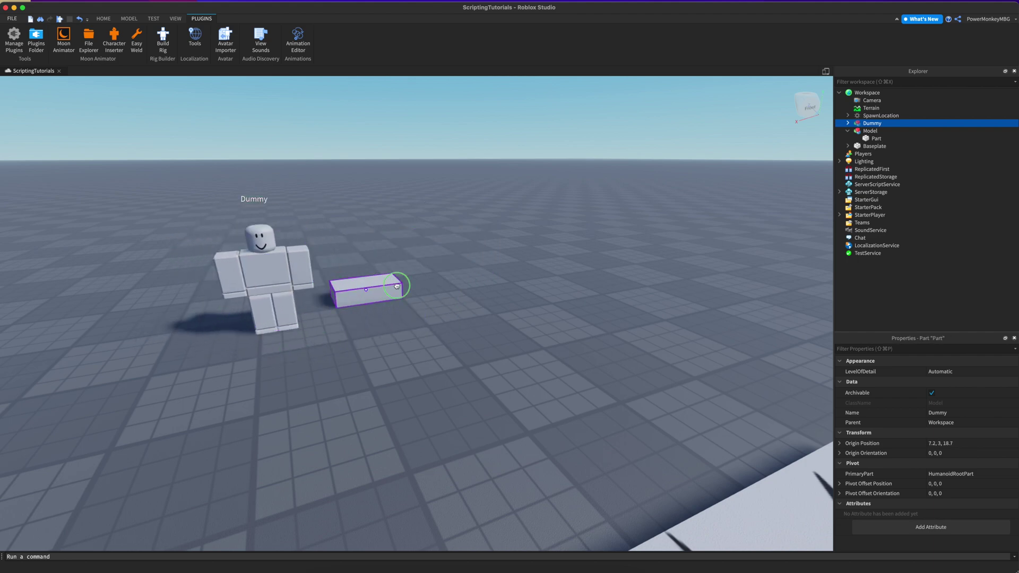
scroll(393, 287, "up", 3)
right_click_drag(393, 287, 397, 286)
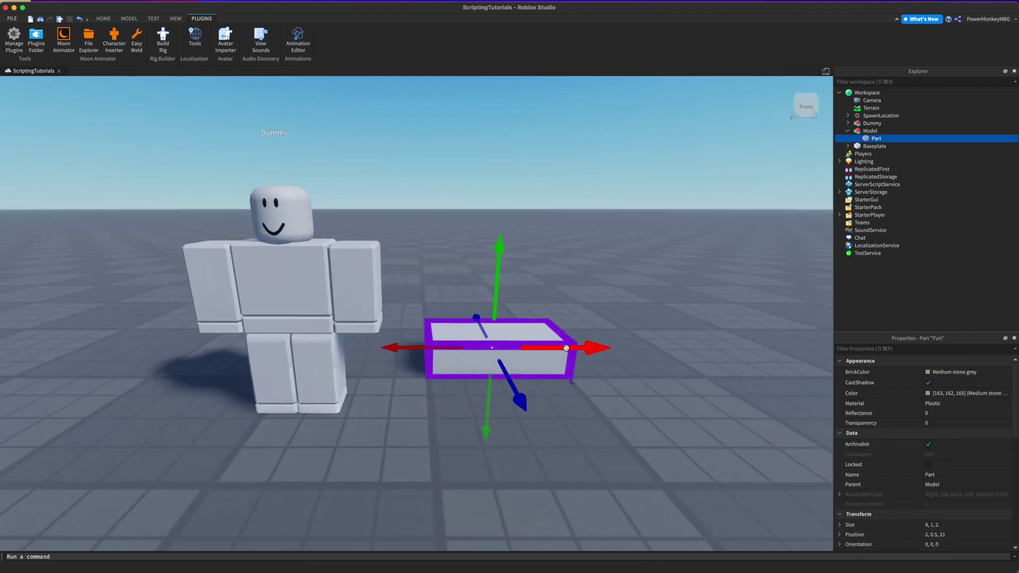
left_click_drag(600, 345, 457, 348)
key("super+3")
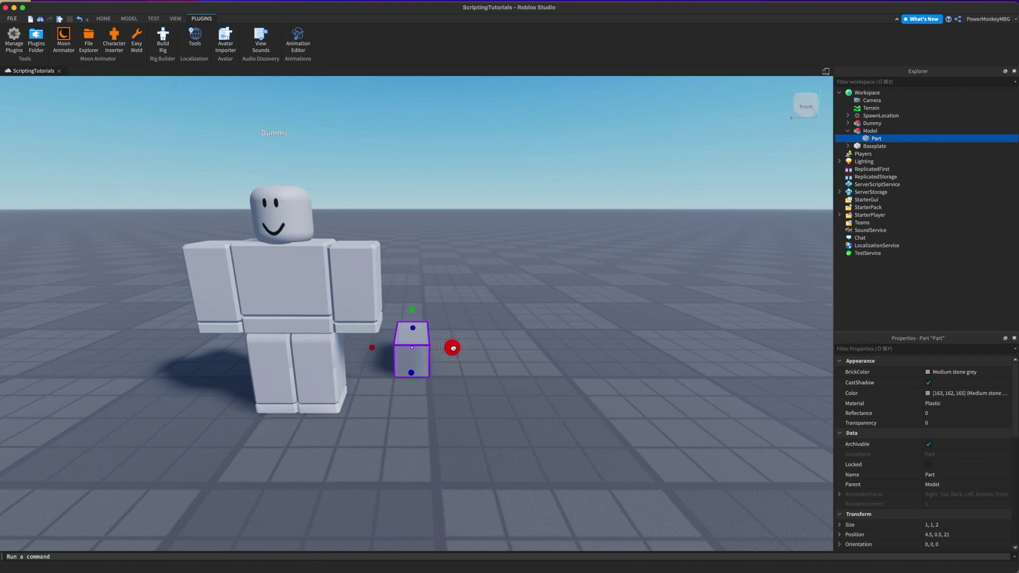
scroll(413, 310, "down", 3)
left_click_drag(412, 310, 417, 236)
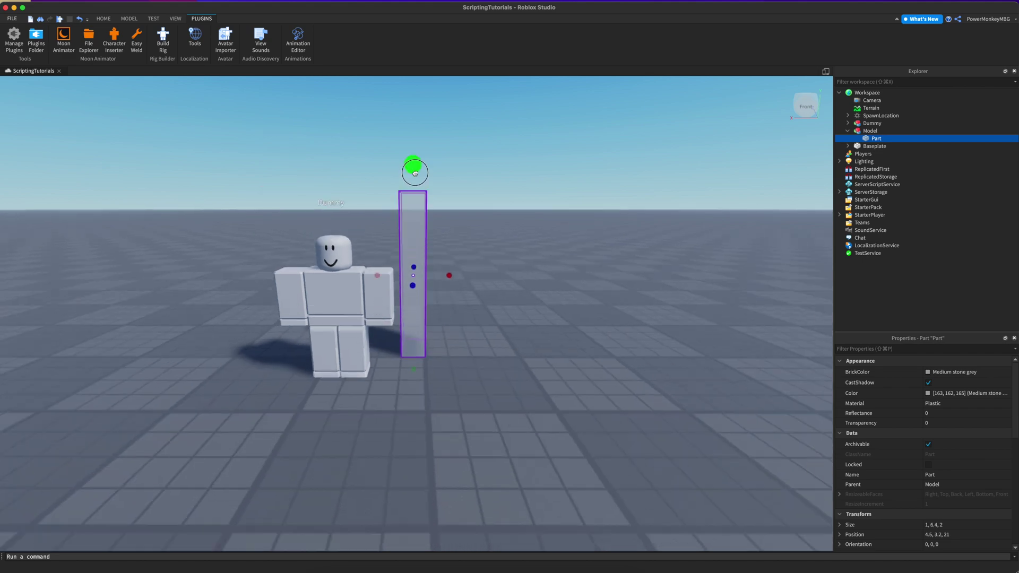
left_click_drag(415, 173, 415, 121)
Step: Slim the post to 0.6 studs wide and 1 stud deep
right_click_drag(432, 141, 432, 141)
key("d")
key("s")
left_click_drag(461, 280, 447, 283)
key("a")
right_click_drag(448, 283, 448, 283)
left_click_drag(349, 318, 355, 317)
key("a")
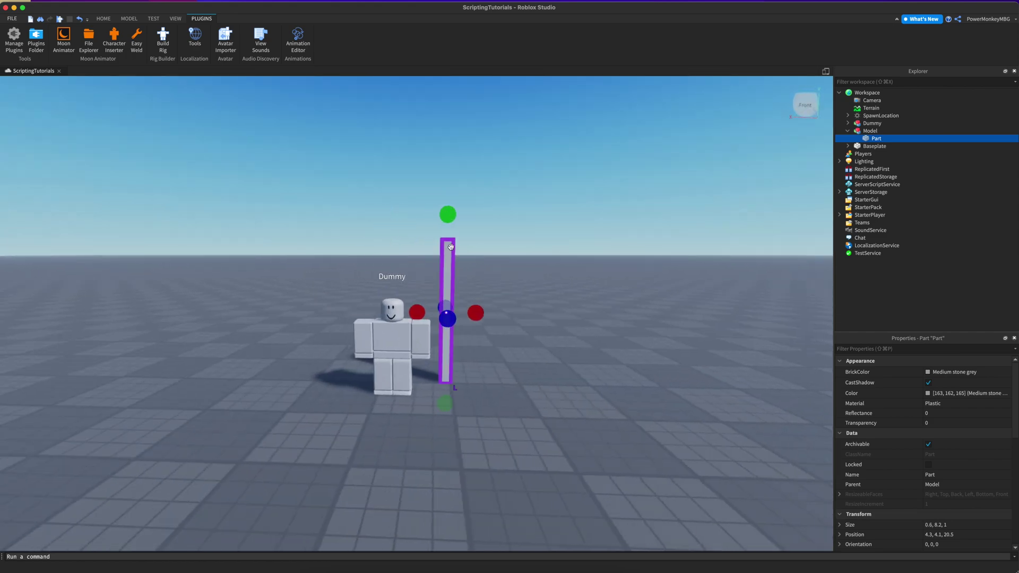
Step: Duplicate the post and move the copy along the X axis, away from the dummy, to position -8.3, 4.1, 20.5
key("w")
right_click_drag(468, 278, 465, 294)
key("super+2")
key("super+d")
key("d")
left_click_drag(464, 294, 563, 294)
key("s")
key("a")
key("d")
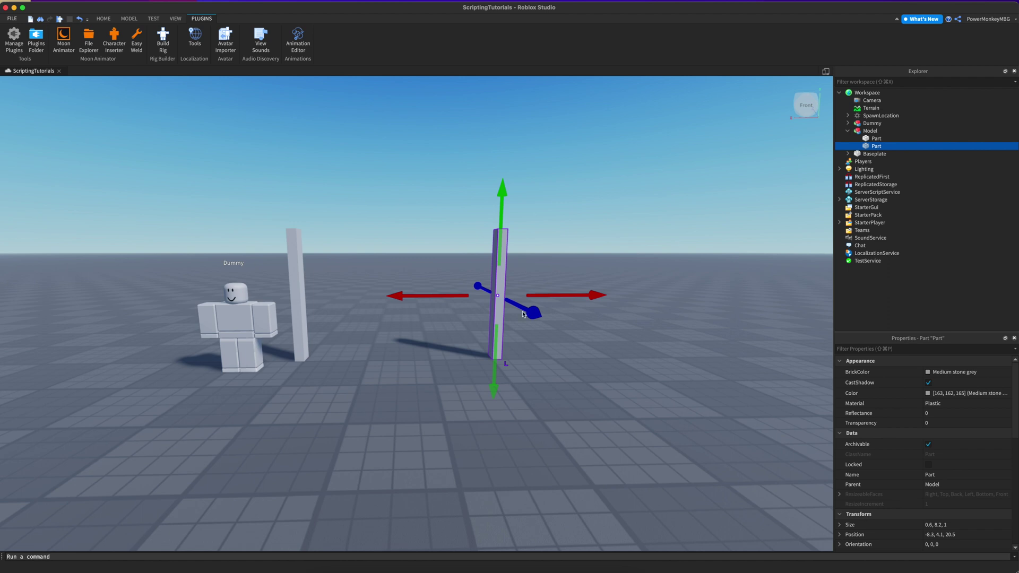
Step: Turn a duplicate of the second post into a 13.4 × 0.6 × 1 beam across both posts, and rename all three parts Frame
key("super+d")
left_click_drag(493, 375, 496, 383)
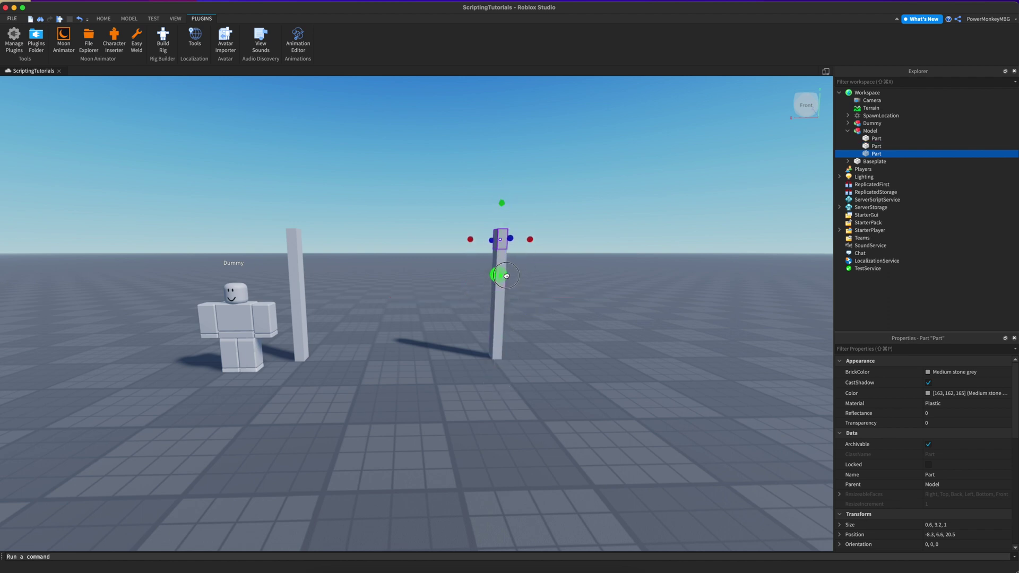
key("super+2")
left_click_drag(507, 269, 497, 280)
key("super+2")
left_click_drag(469, 223, 250, 225)
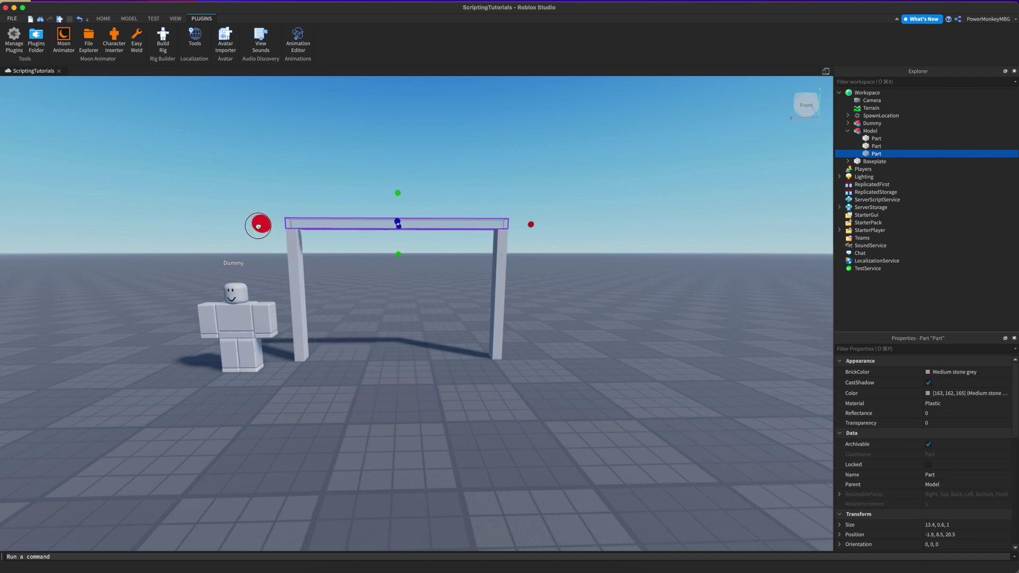
left_click(872, 139, "shift")
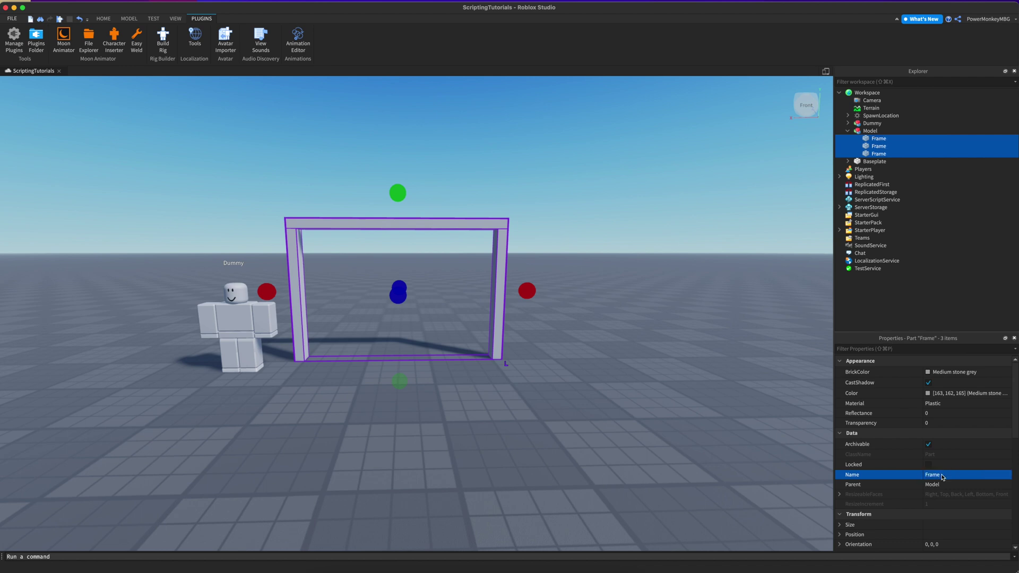
Step: Duplicate the post farther from the dummy, shift the copy inside the frame and widen it to 12 studs to fill the opening
left_click(877, 146)
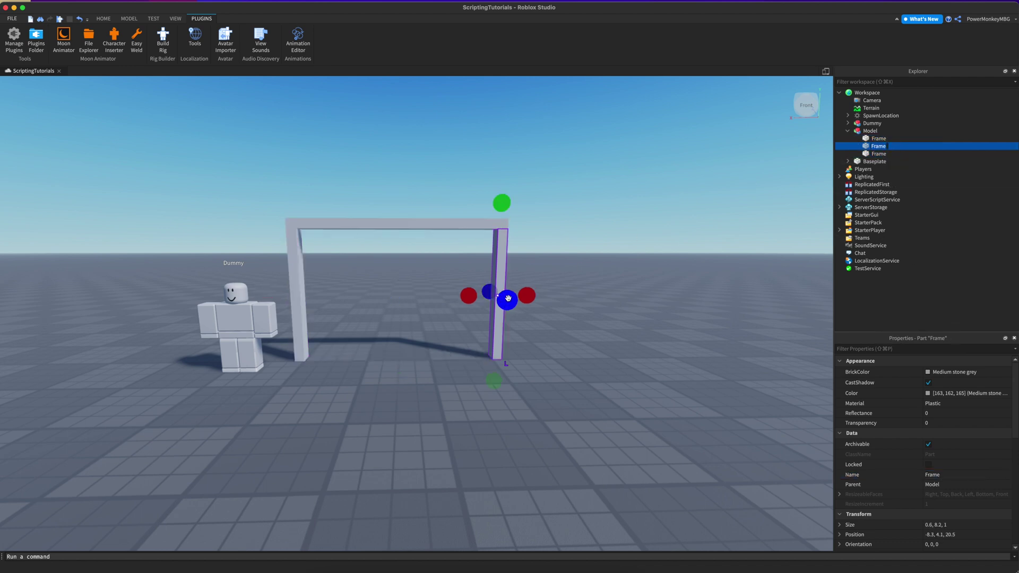
key("super+2")
key("super+d")
left_click_drag(446, 297, 439, 297)
scroll(437, 297, "up", 3)
key("super+3")
right_click_drag(498, 334, 478, 340)
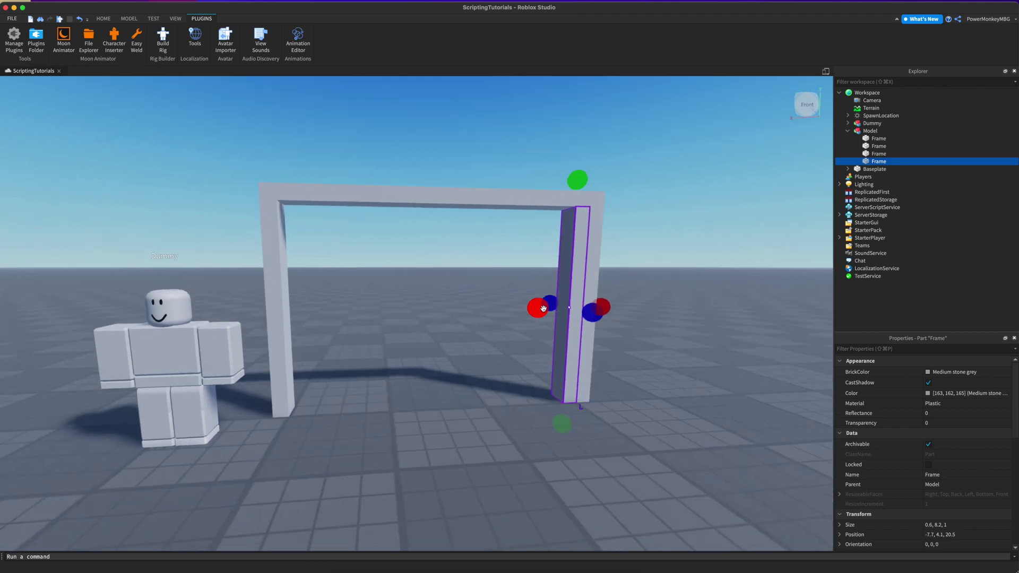
left_click_drag(543, 308, 257, 312)
Step: Reduce the filling panel's thickness to 0.6 studs
scroll(565, 309, "up", 6)
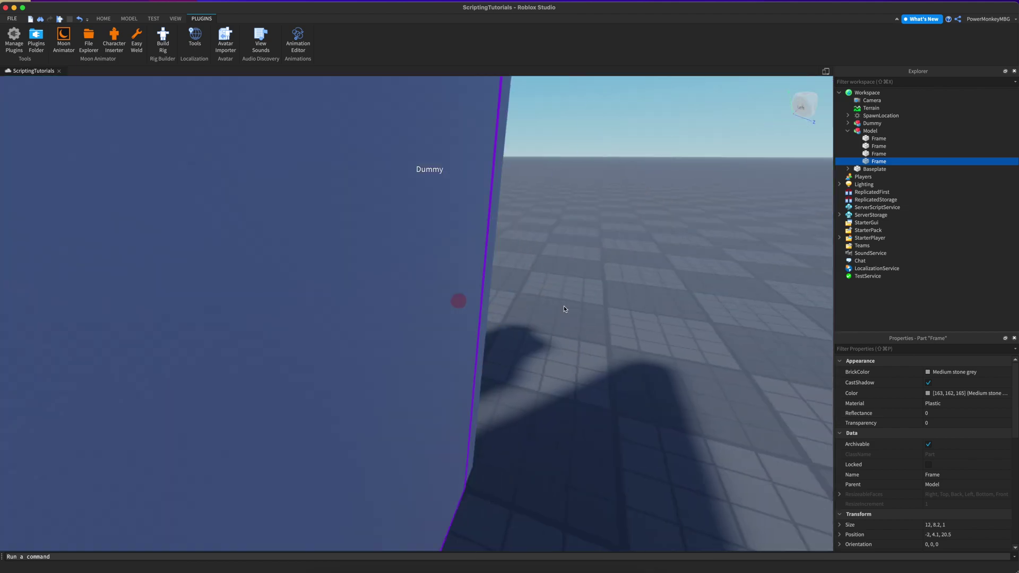
scroll(564, 309, "down", 5)
right_click_drag(565, 308, 566, 307)
left_click_drag(503, 389, 512, 389)
right_click_drag(512, 389, 514, 389)
scroll(515, 389, "down", 5)
Step: Set the door panel's transparency to 0.5
left_click(950, 425)
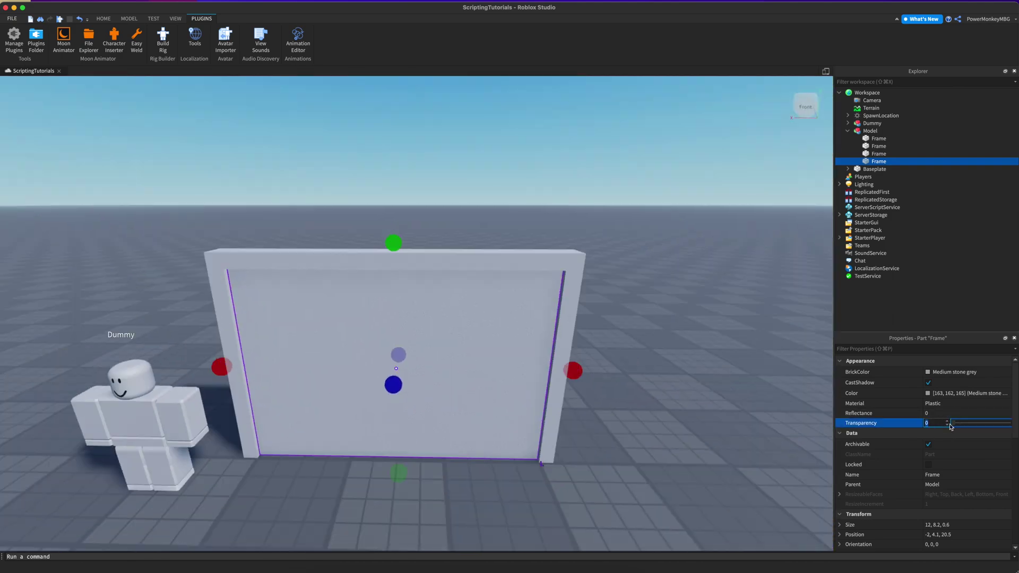
type(".5")
key("Return")
Step: Change the door panel's material to SmoothPlastic and inspect it from the front
left_click(958, 405)
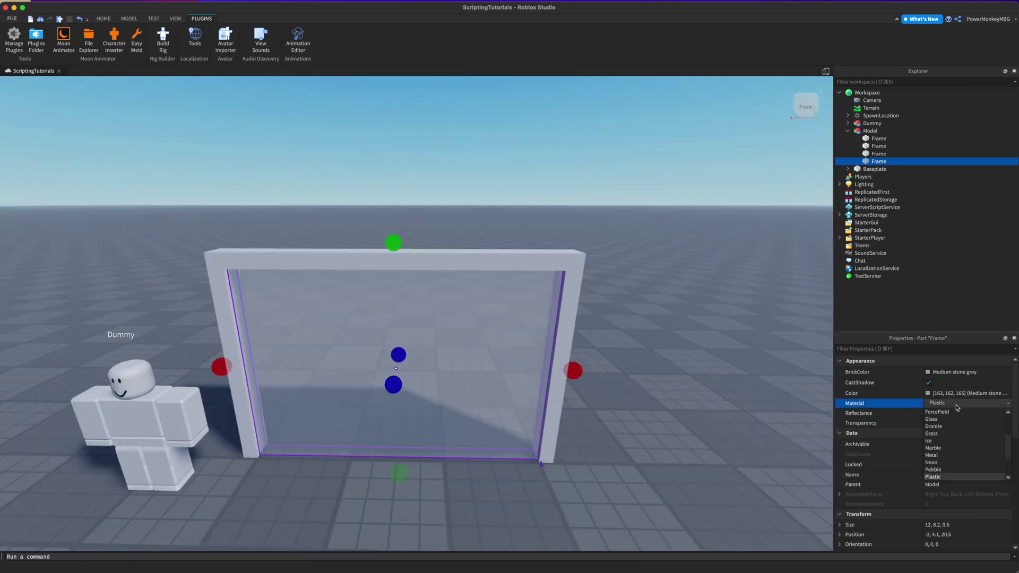
right_click_drag(489, 307, 494, 304)
scroll(489, 307, "down", 3)
scroll(489, 307, "up", 3)
right_click_drag(475, 385, 475, 385)
key("q")
key("s")
key("w")
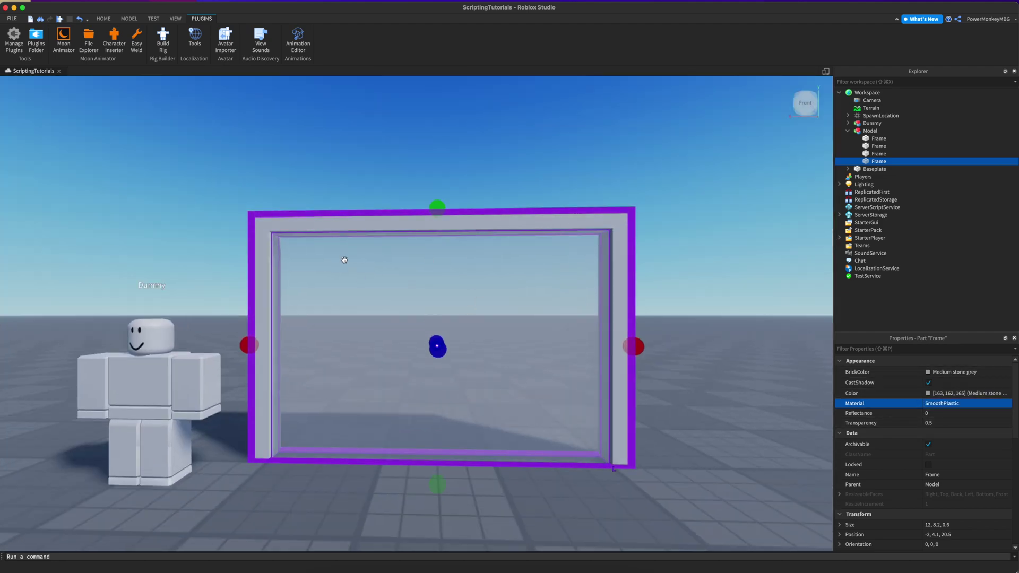
Step: Duplicate the door panel and shrink the two copies from opposite sides into adjoining halves, each 6 studs wide
left_click(533, 181)
left_click(513, 316)
right_click_drag(513, 315, 512, 316)
key("s")
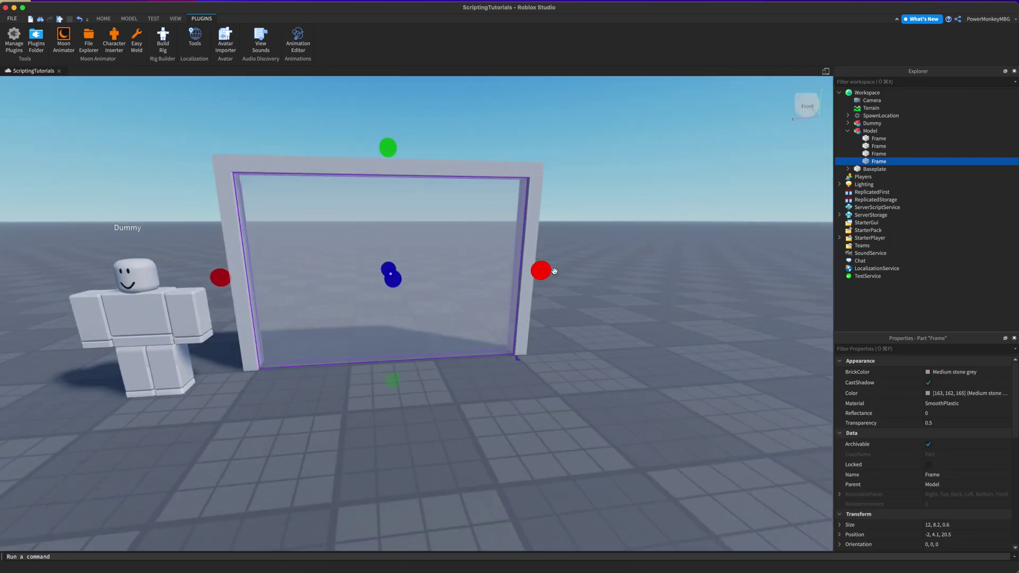
key("ctrl+d")
left_click_drag(541, 271, 420, 295)
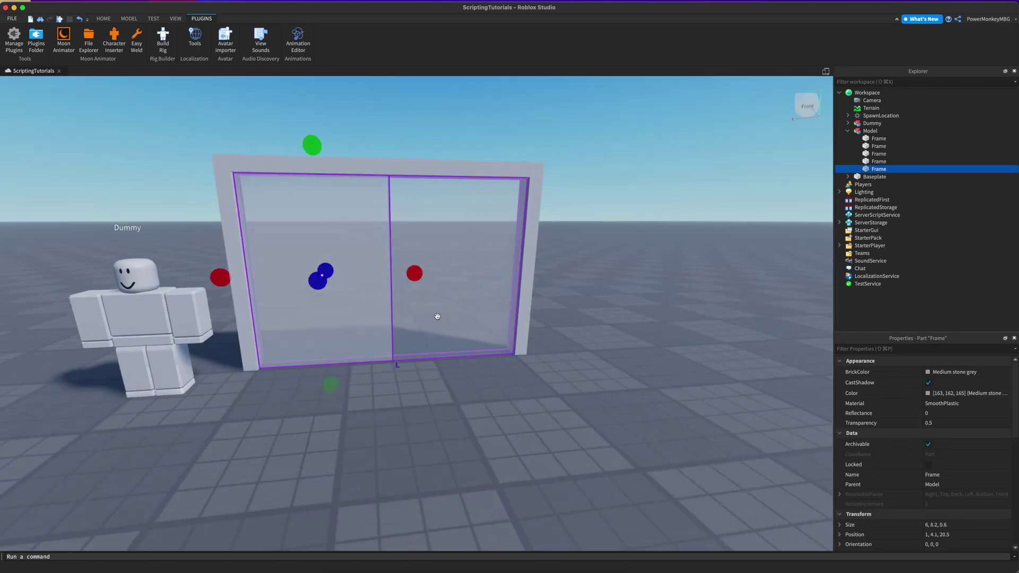
left_click(266, 275)
left_click_drag(222, 277, 396, 281)
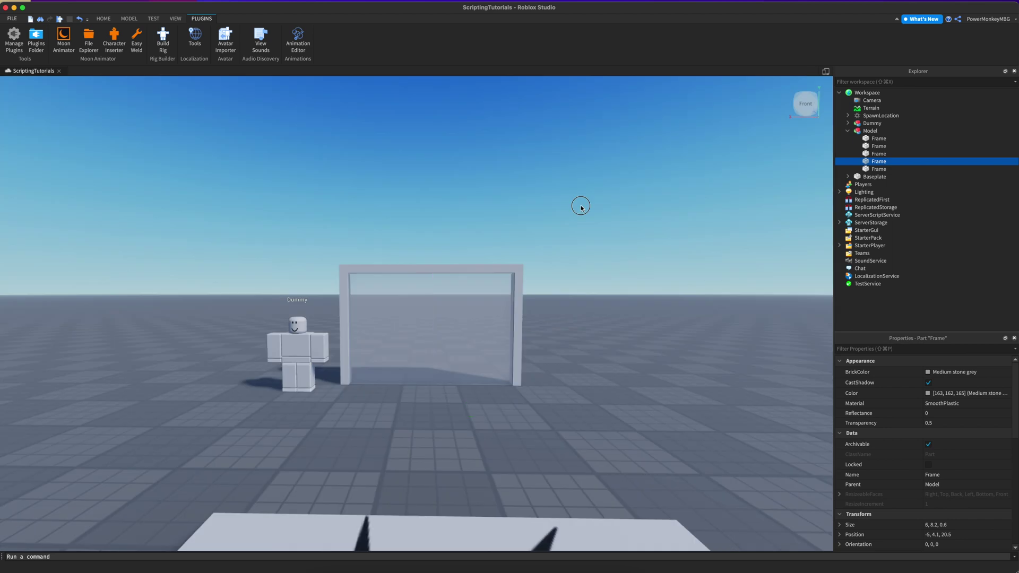
Step: Select both door panels and set their material to Glass
left_click(578, 212)
key("w")
left_click(385, 316)
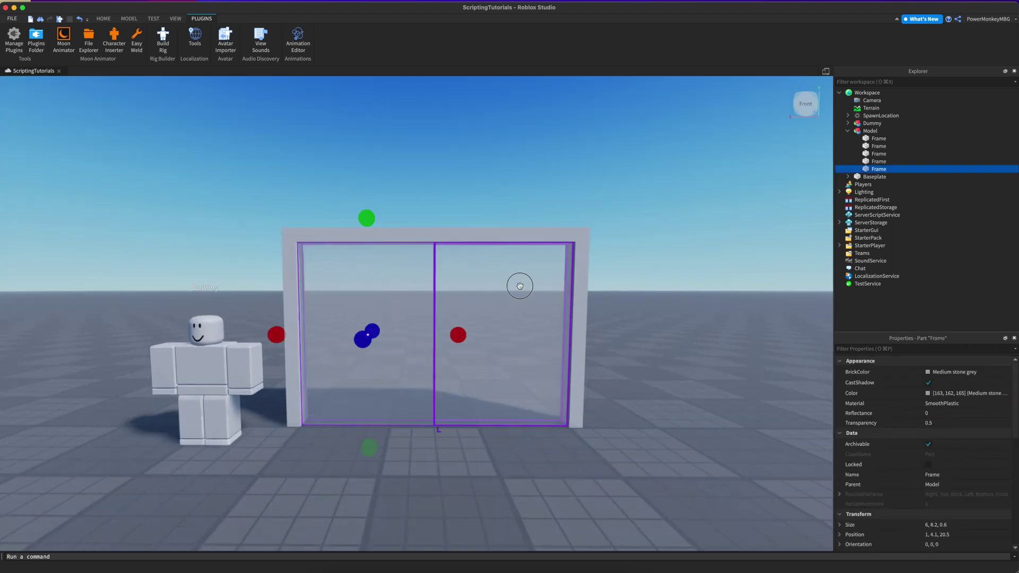
left_click(518, 296, "shift")
left_click(967, 403)
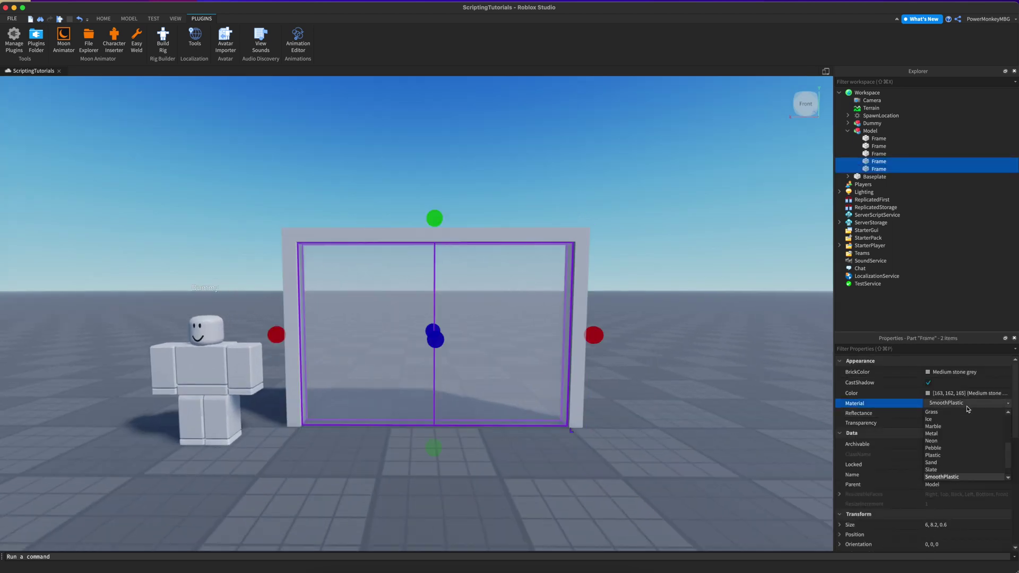
left_click(968, 410)
right_click_drag(480, 328, 478, 324)
key("a")
key("s")
key("w")
key("a")
Step: Set the BrickColor of both glass panels to Fog
left_click(958, 372)
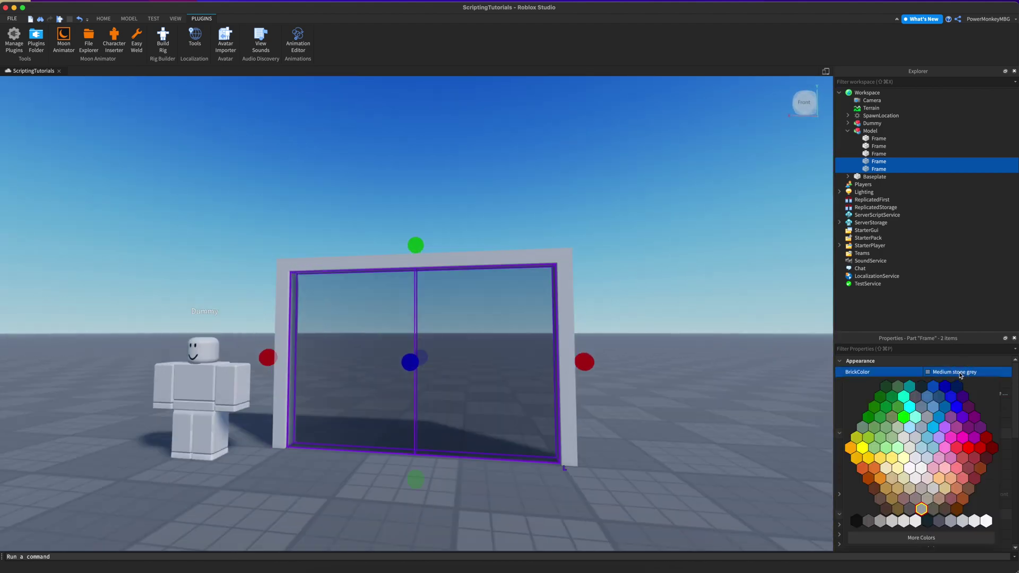
left_click(717, 389)
scroll(616, 314, "down", 3)
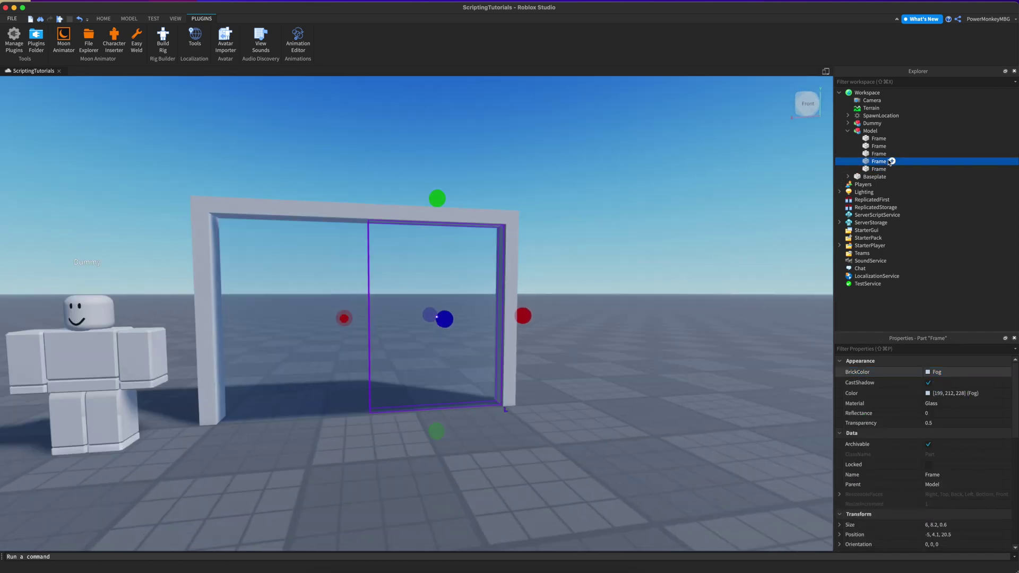
Step: Add a SurfaceGui to the right glass panel and set that panel as its Adornee
left_click(893, 162)
type("surfa")
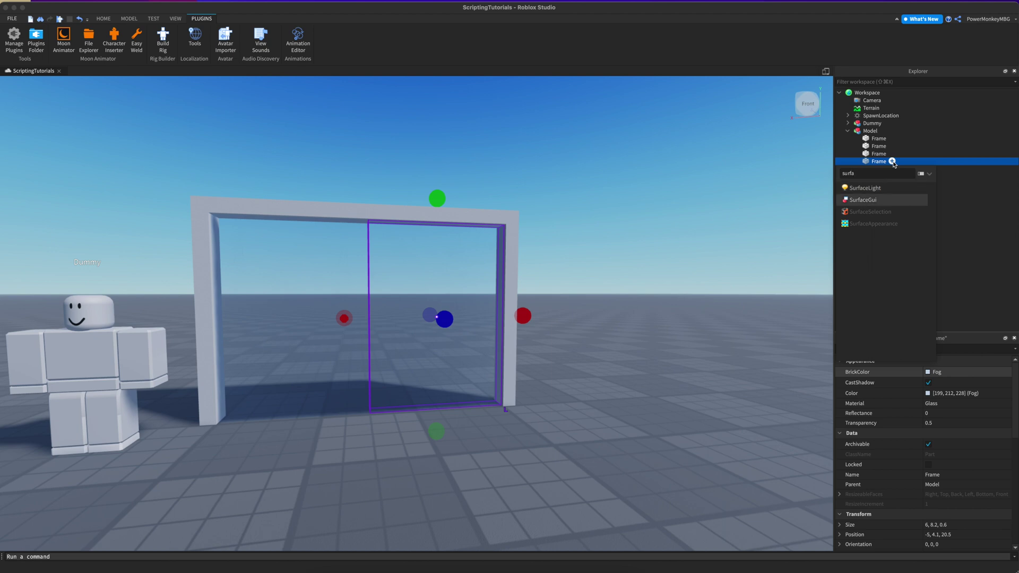
key("Return")
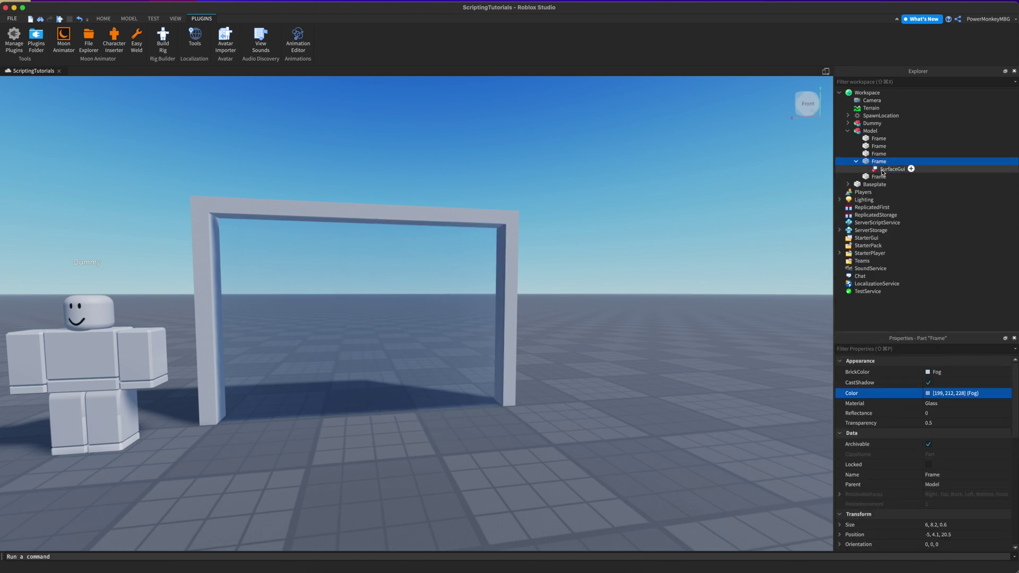
left_click(946, 447)
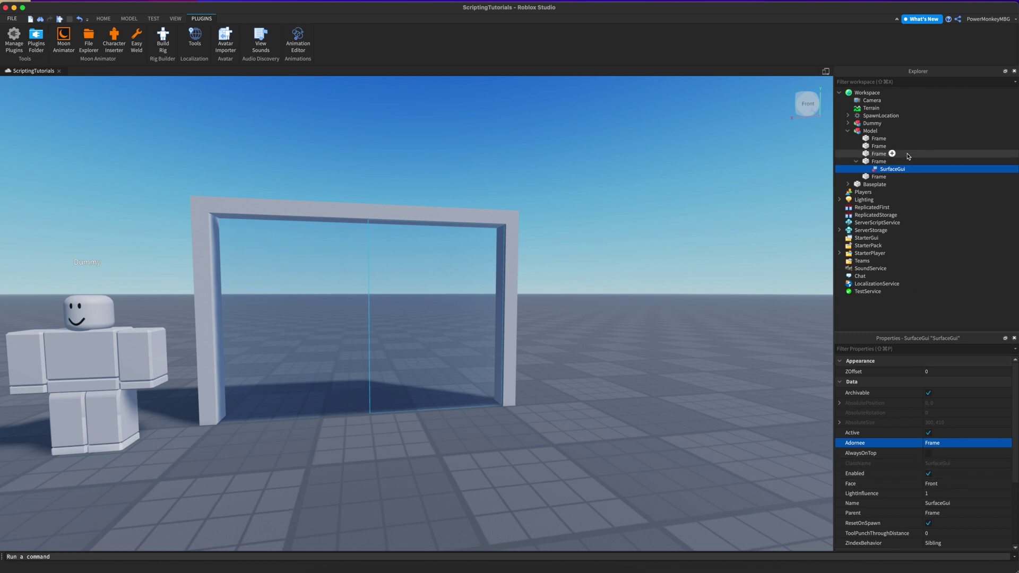
Step: Insert a Frame into the SurfaceGui and set its Position to {0, 0},{0.6, 0}
left_click(910, 169)
type("fr")
left_click(858, 196)
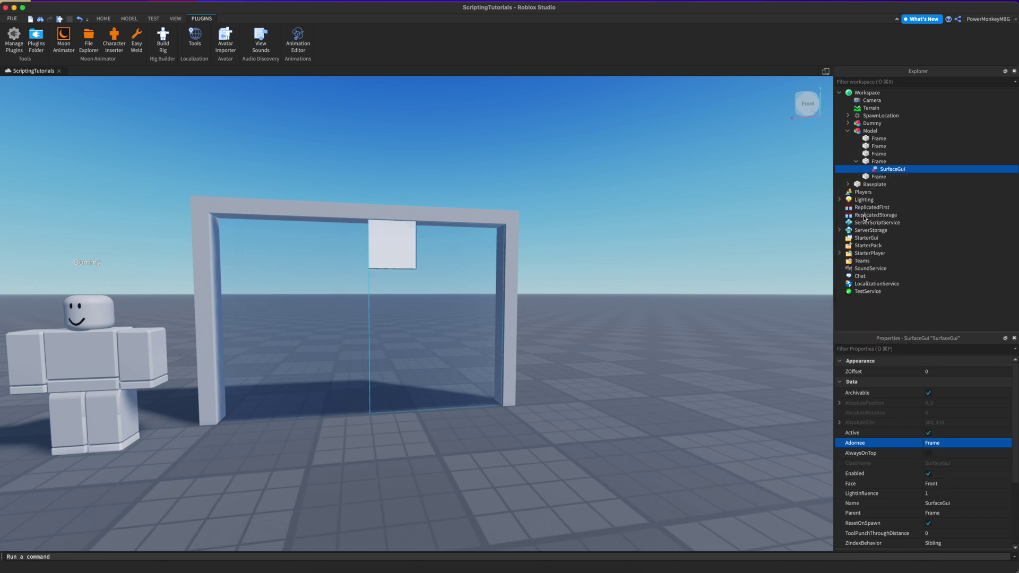
left_click(894, 177)
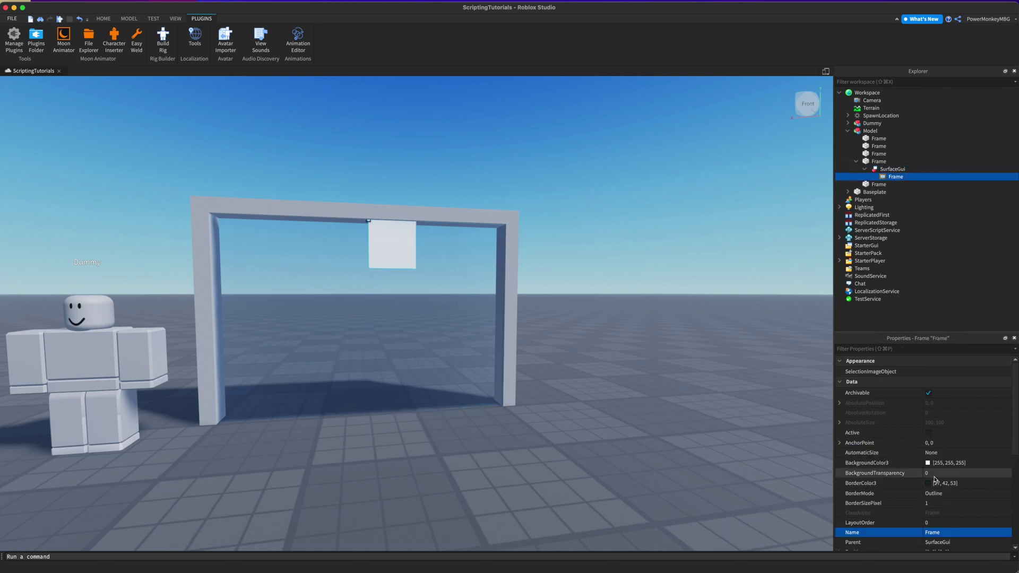
scroll(969, 455, "down", 2)
left_click(939, 522)
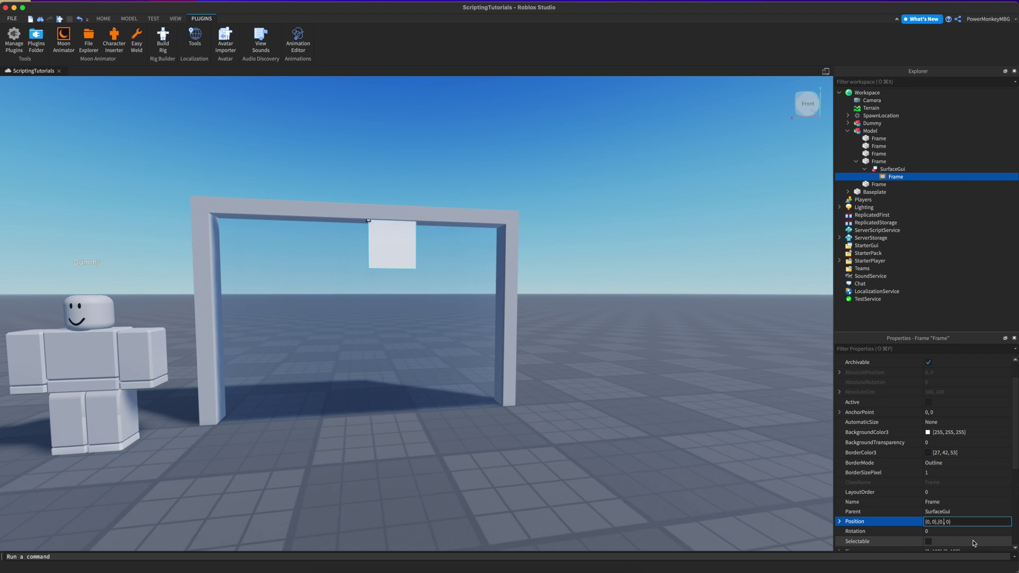
type(".6")
key("Return")
Step: Set the SurfaceGui frame's Size to {1, 0},{0.2, 0} so it forms a strip across the panel
scroll(977, 515, "down", 2)
left_click(961, 522)
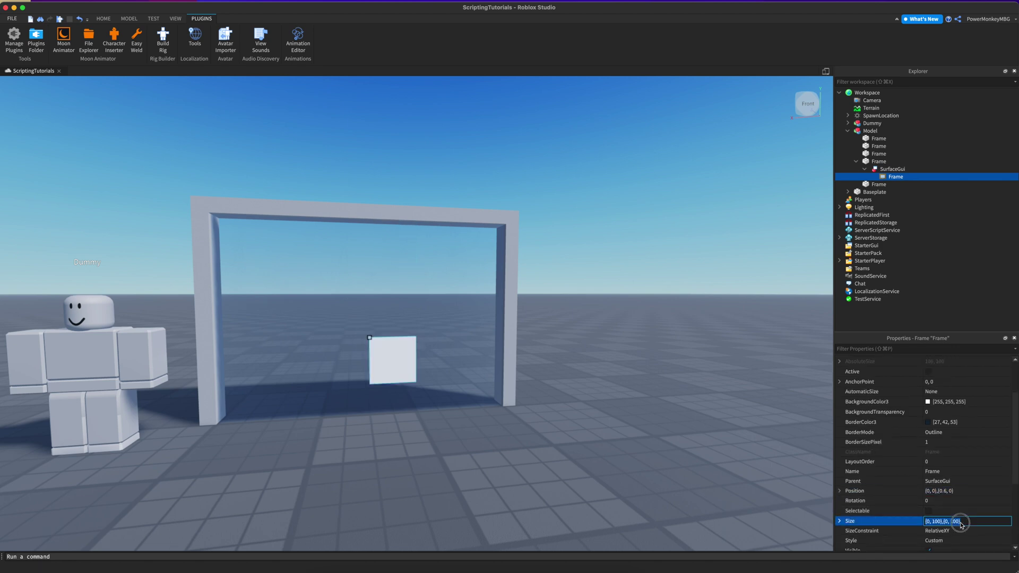
type(".2")
key("Return")
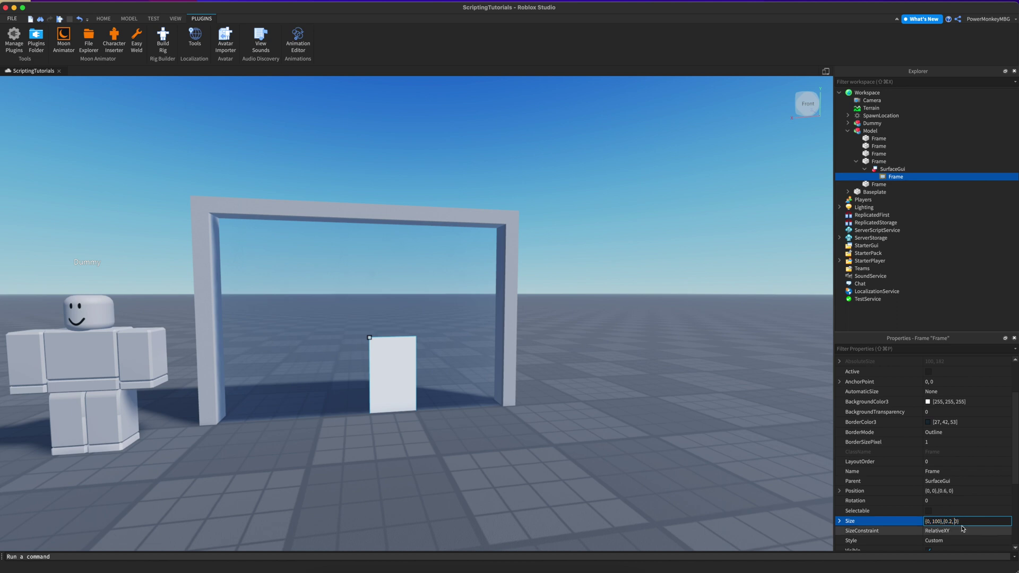
key("Return")
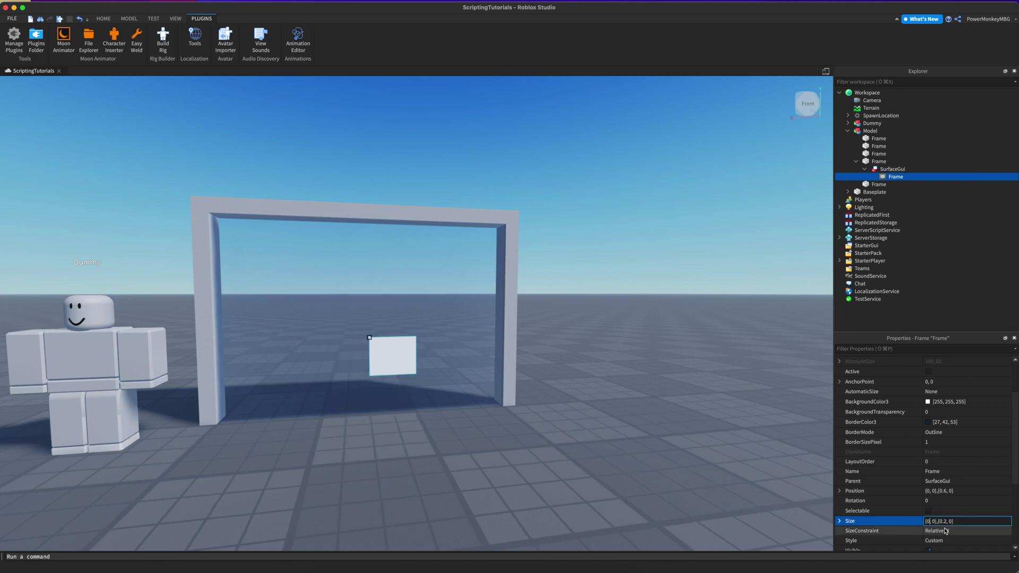
key("Return")
Step: Set the strip's BackgroundTransparency to 0.5 and check its look on the glass
right_click_drag(610, 316, 612, 319)
scroll(611, 319, "down", 2)
scroll(611, 319, "up", 2)
left_click(950, 412)
type("0.5")
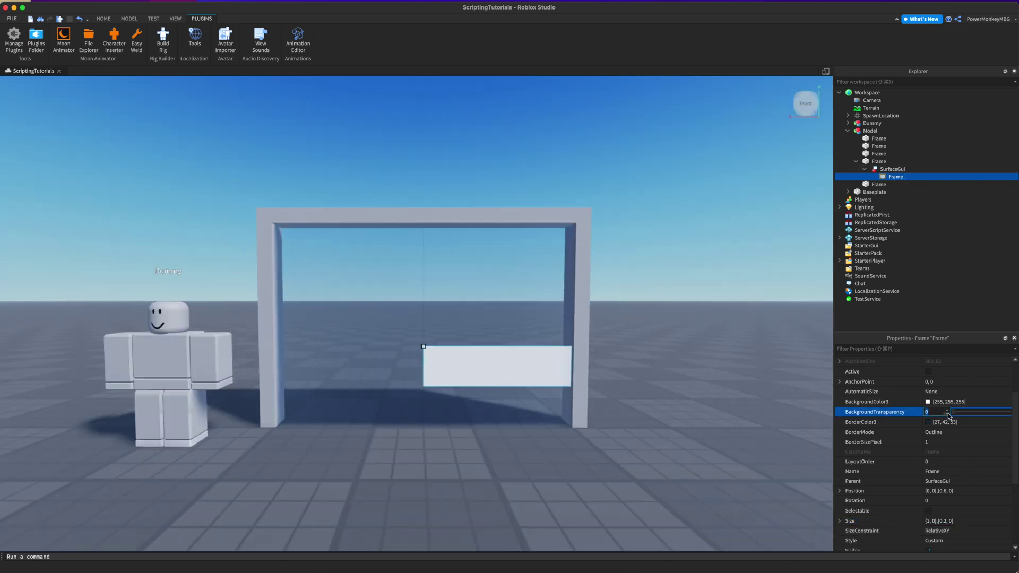
key("Return")
right_click_drag(635, 275, 601, 268)
scroll(601, 271, "down", 2)
left_click(600, 270)
scroll(600, 271, "down", 2)
scroll(600, 268, "up", 3)
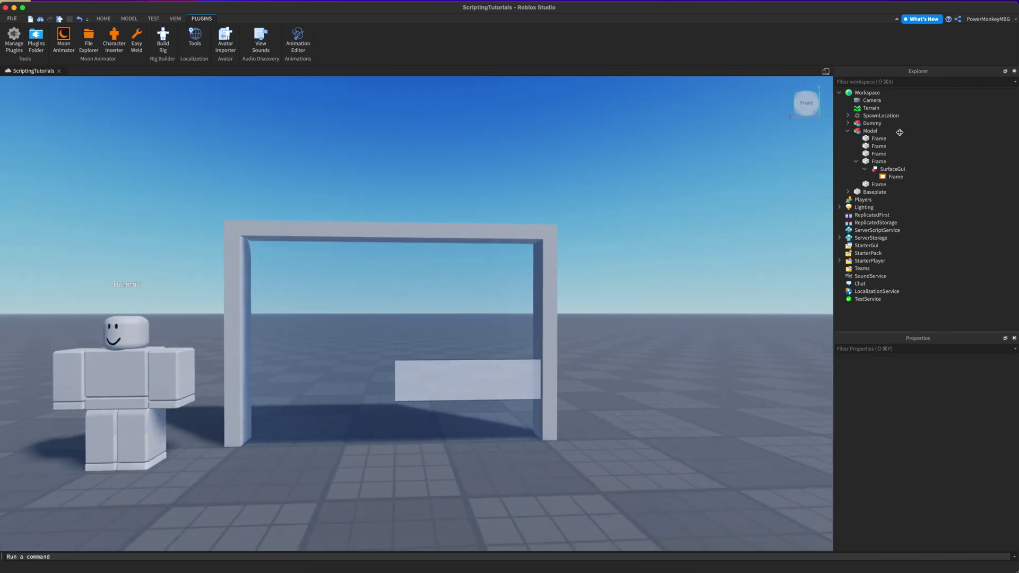
Step: Inspect the strip up close and remove its outline by changing the frame's BorderSizePixel
left_click(895, 178)
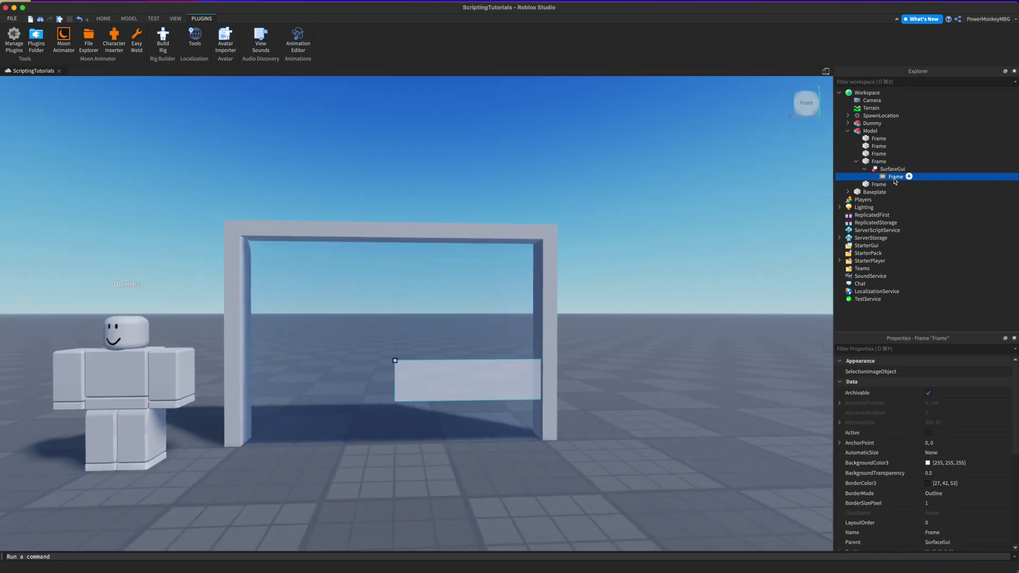
left_click(634, 259)
right_click_drag(634, 260, 633, 259)
key("w")
key("a")
right_click_drag(527, 327, 555, 319)
key("d")
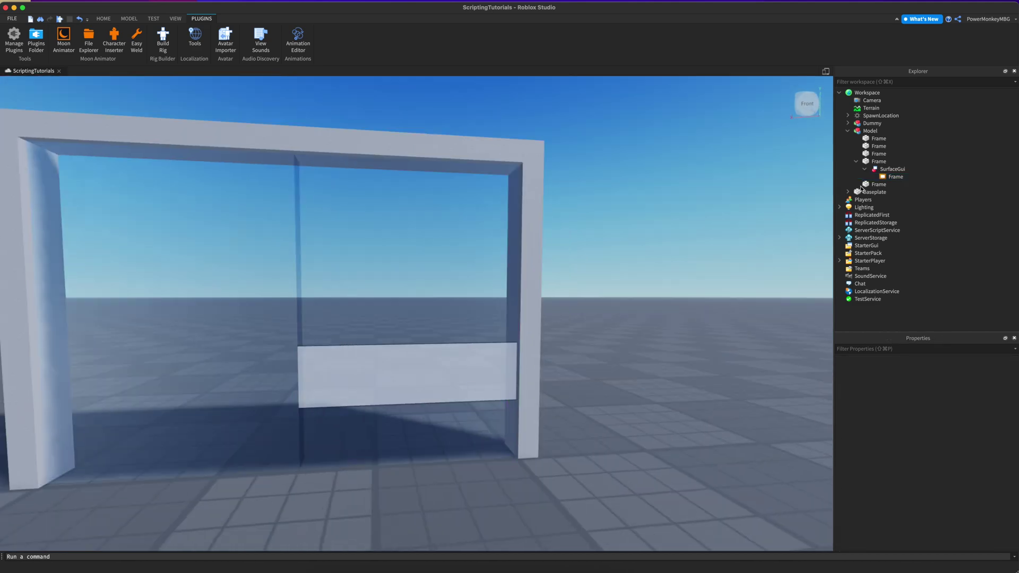
left_click(894, 178)
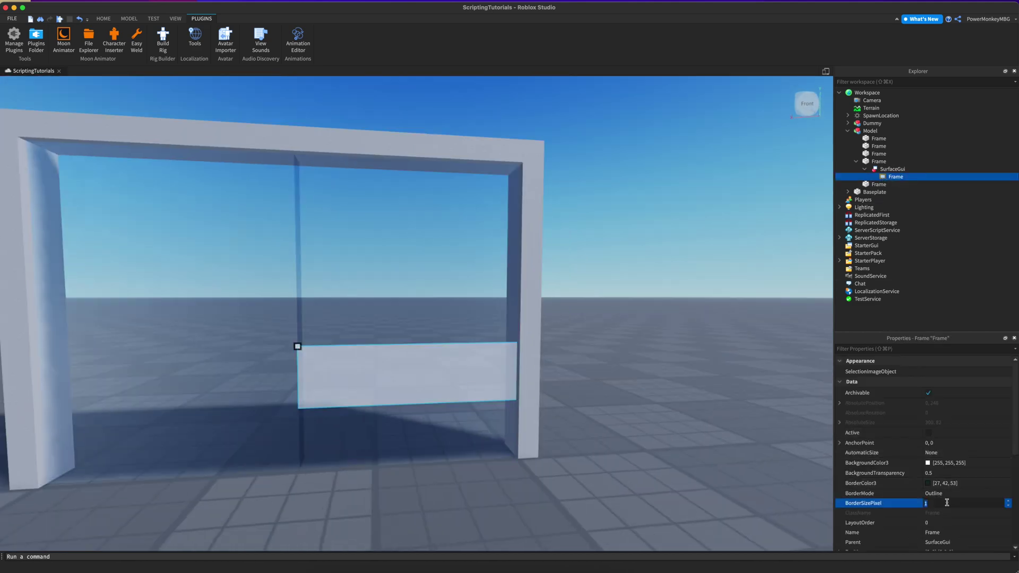
left_click(648, 230)
right_click_drag(649, 230, 659, 237)
key("a")
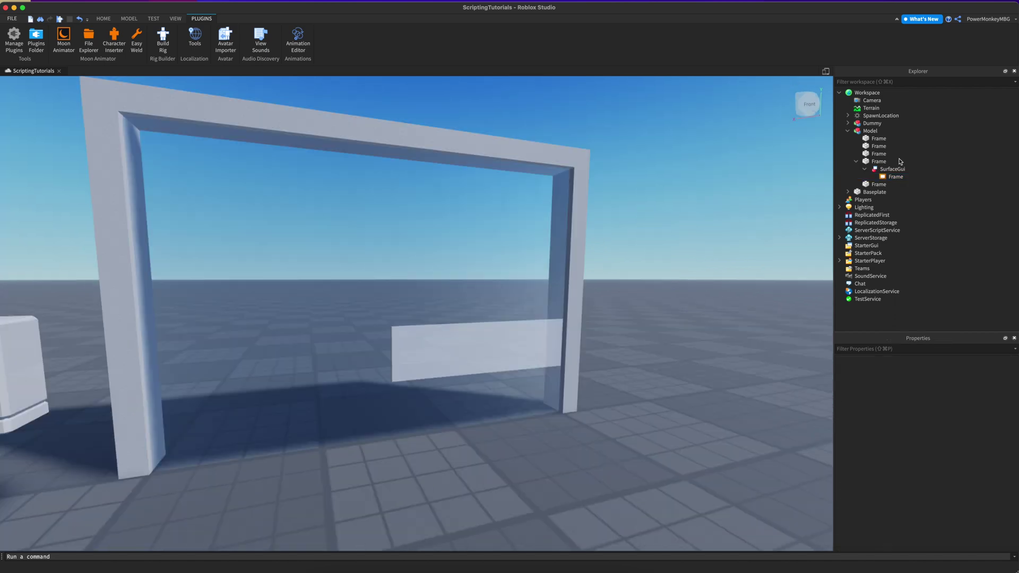
Step: Duplicate the SurfaceGui with its strip and set the copy's Face to Back
left_click(886, 172)
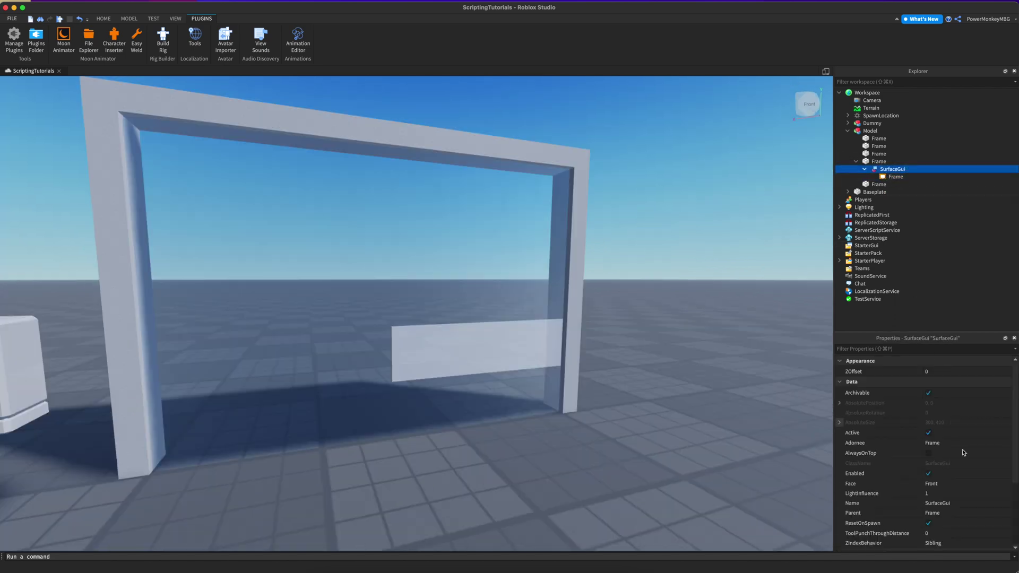
key("super+d")
scroll(952, 466, "down", 1)
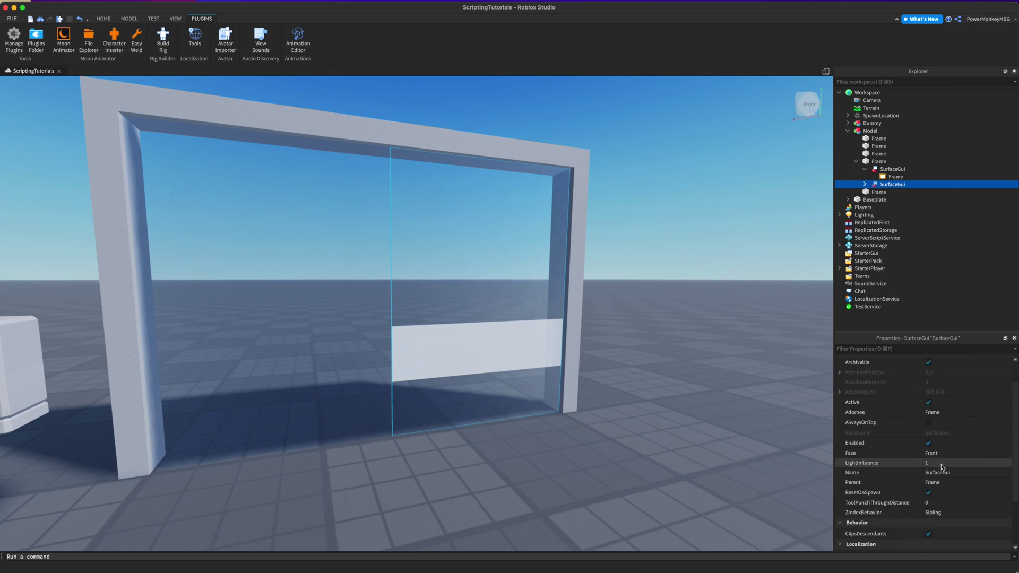
left_click(930, 454)
left_click(942, 464)
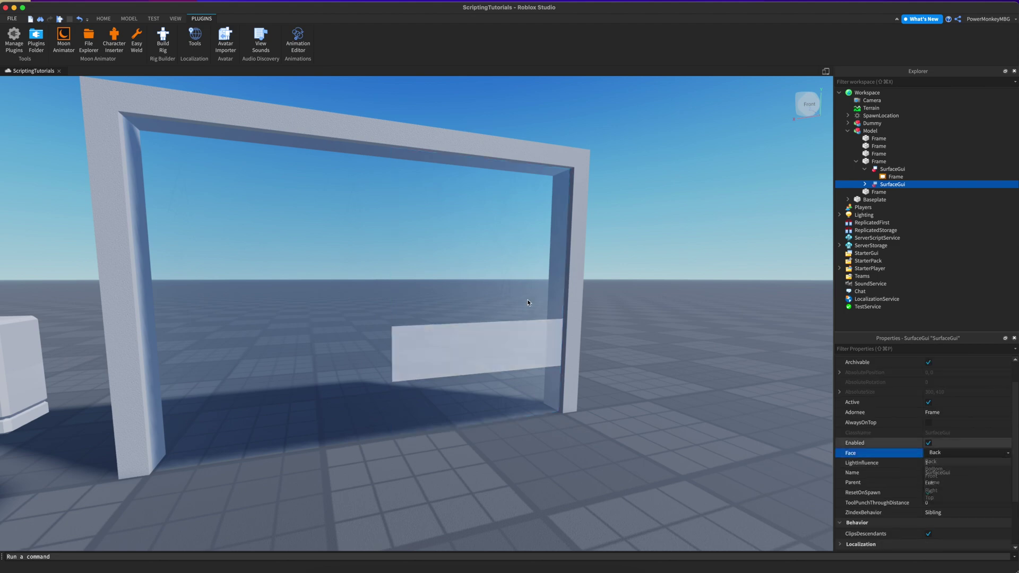
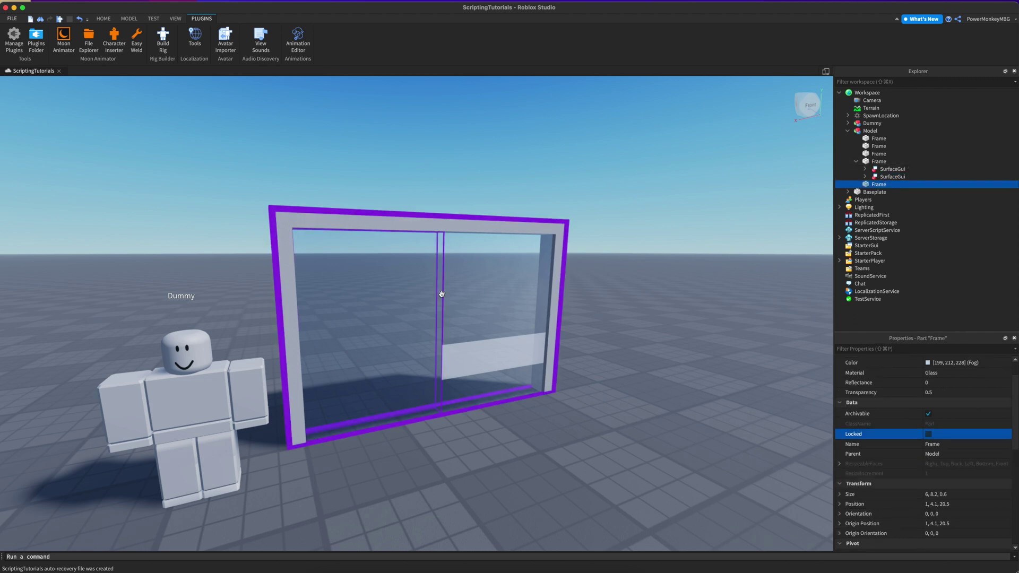
Step: Delete the plain left glass panel and rename the remaining glass panel RightDoor
right_click(881, 161)
left_click(903, 215)
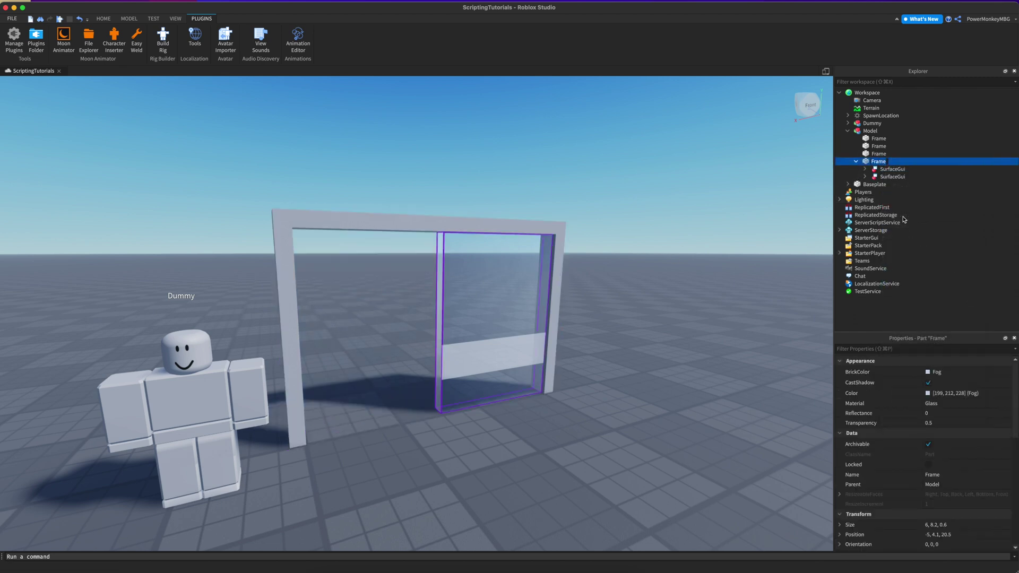
type("RightD")
type("oor")
key("Return")
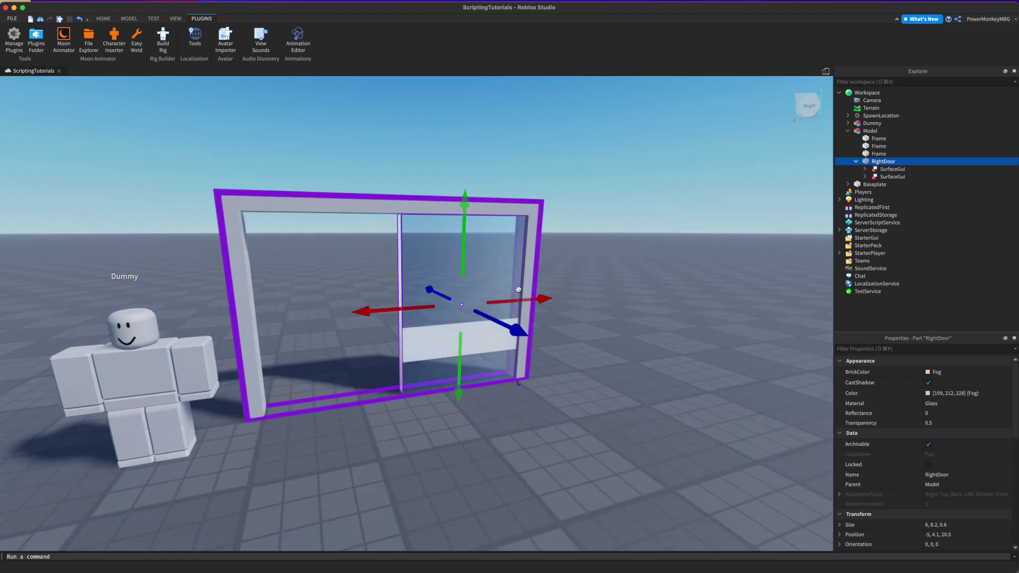
Step: Duplicate RightDoor, move the copy into the left half of the opening, and name it LeftDoor
key("super+d")
left_click_drag(519, 299, 399, 309)
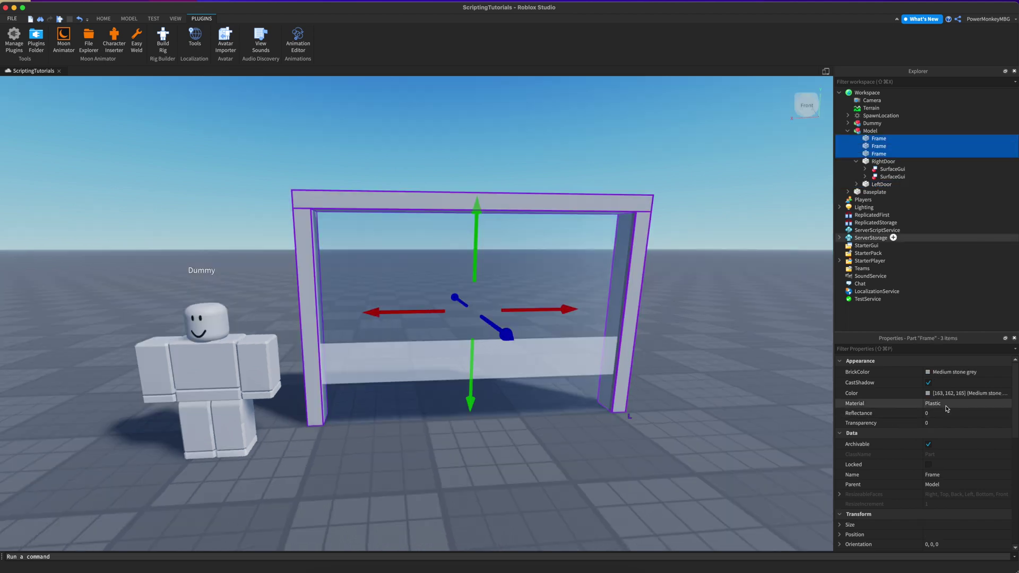
Step: Set the material of the three door frame parts to Metal and view the door from an angle
type("me")
key("Return")
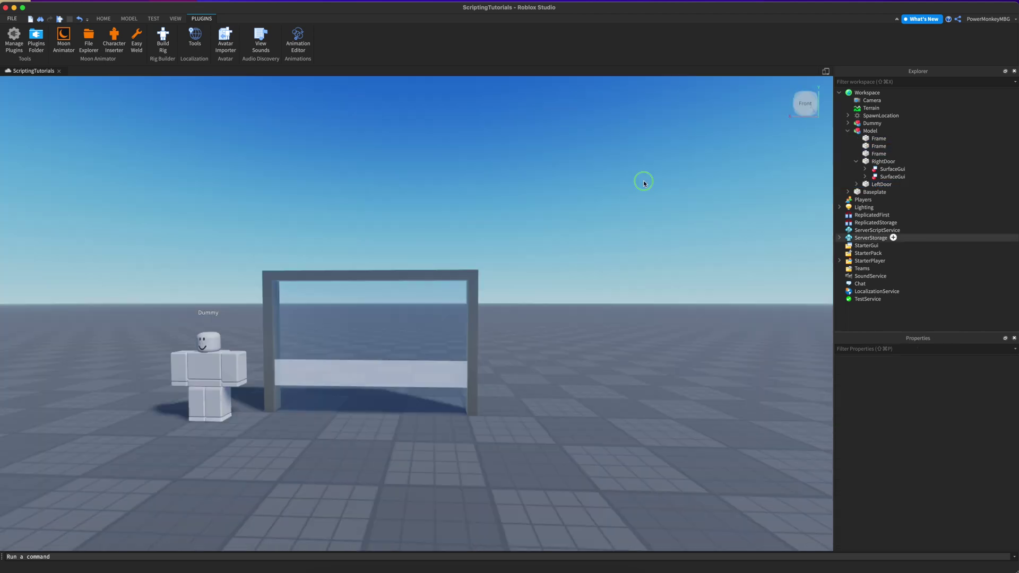
key("d")
right_click_drag(644, 182, 644, 182)
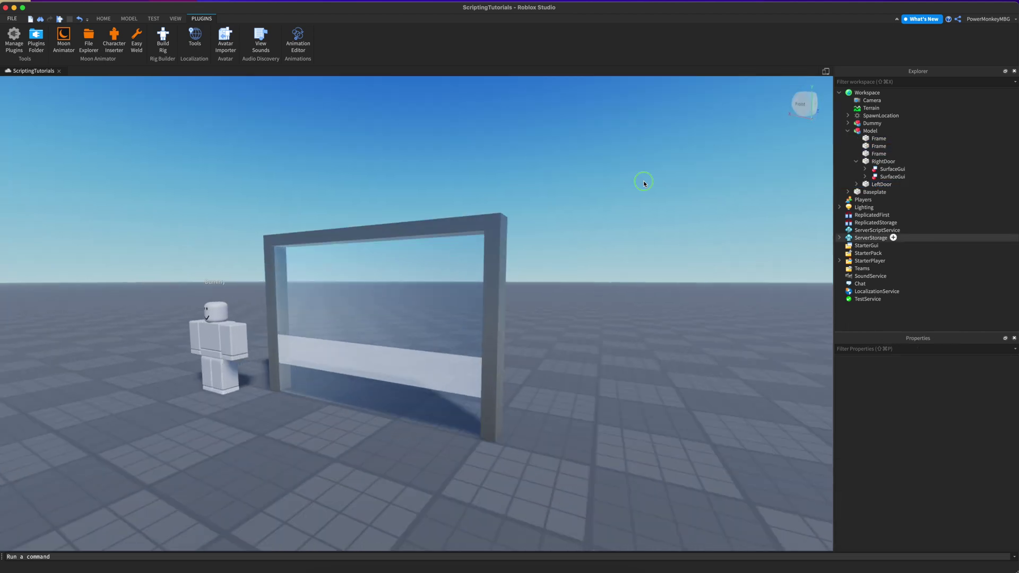
Step: Duplicate the right frame post, move the copy just outside the frame, and rename it Wall
left_click(492, 265)
key("super+d")
key("super+2")
left_click_drag(544, 343, 562, 346)
right_click(876, 164)
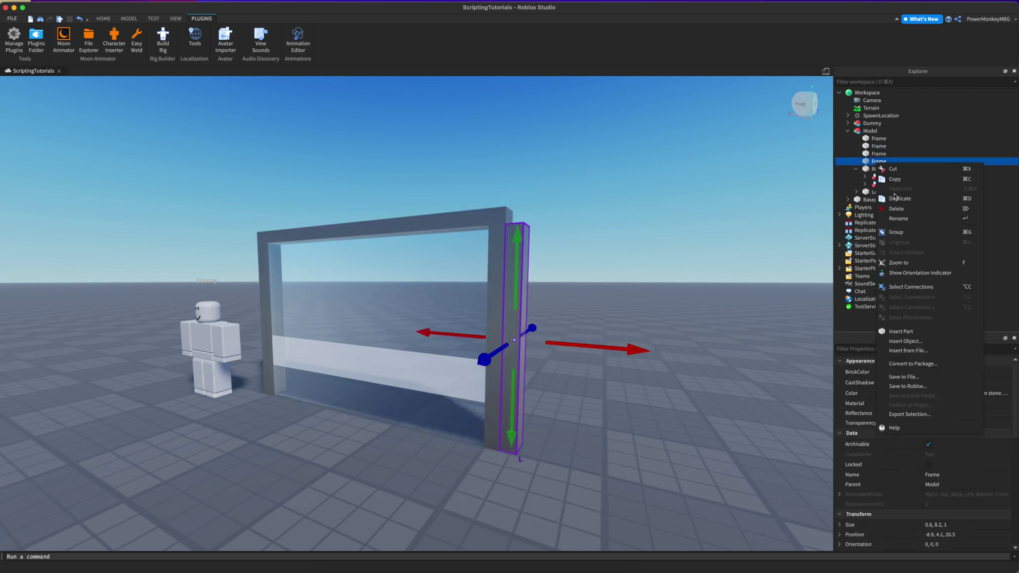
left_click(901, 219)
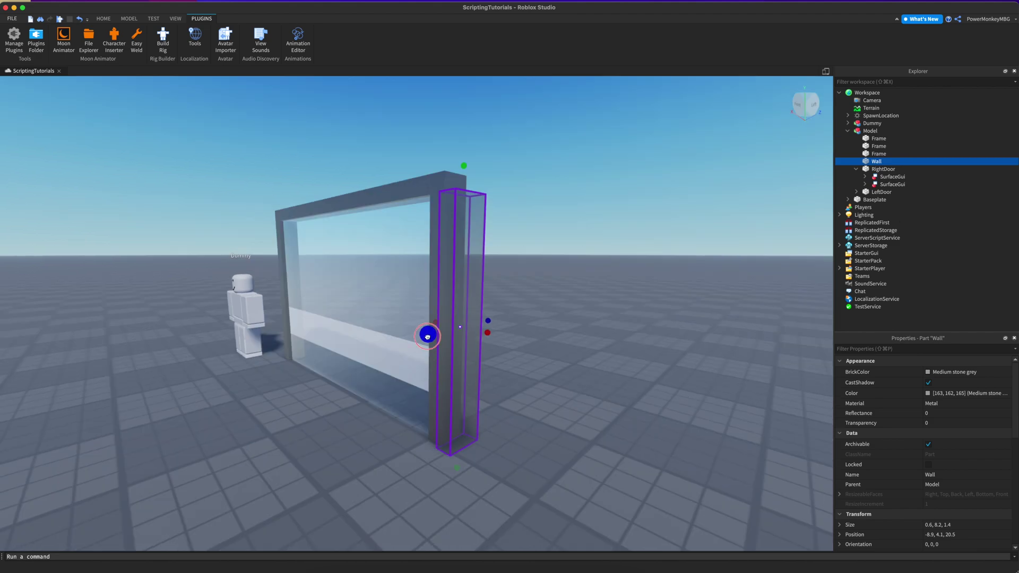
Step: Scale the Wall part beside the frame to 11.8 studs wide, 12.6 studs tall and 1.4 studs deep
right_click_drag(428, 337, 400, 360)
left_click_drag(229, 405, 218, 401, "super")
right_click_drag(444, 237, 443, 237)
scroll(444, 237, "down", 2)
left_click_drag(514, 206, 513, 143)
right_click_drag(514, 143, 514, 143)
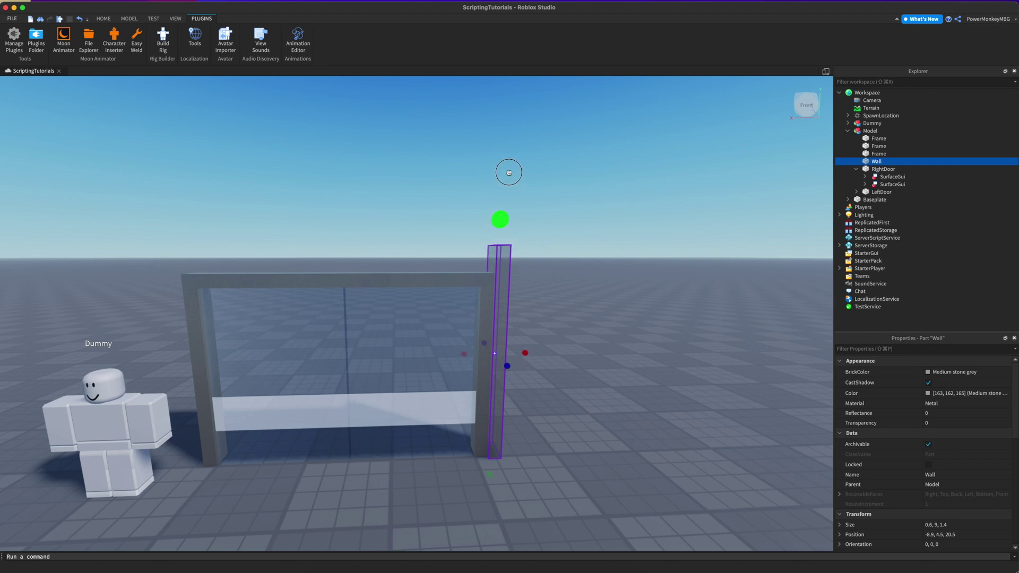
left_click_drag(509, 175, 508, 159)
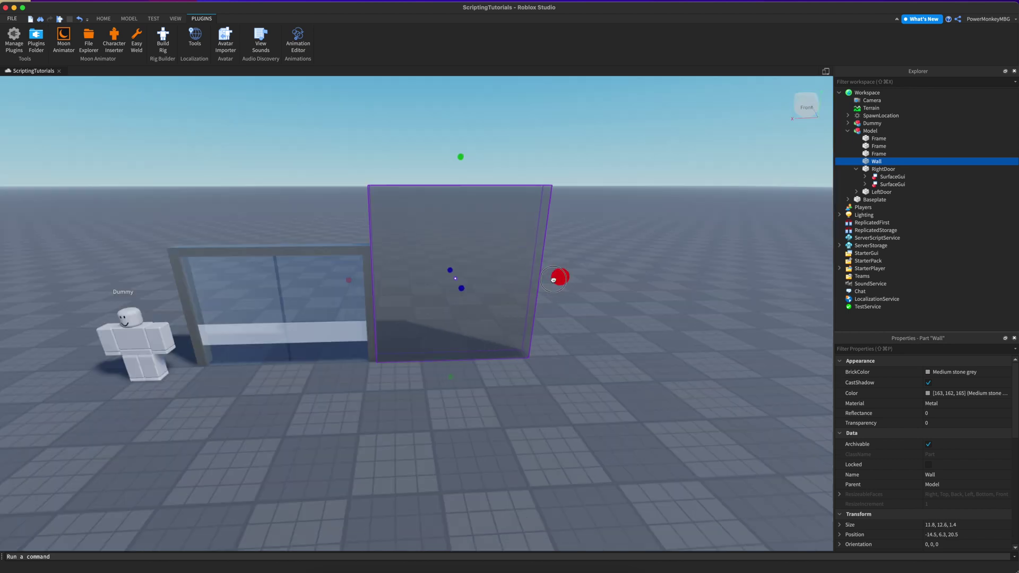
Step: Stretch the wall past the other side of the door until it is 36 studs wide
left_click_drag(348, 280, 149, 280)
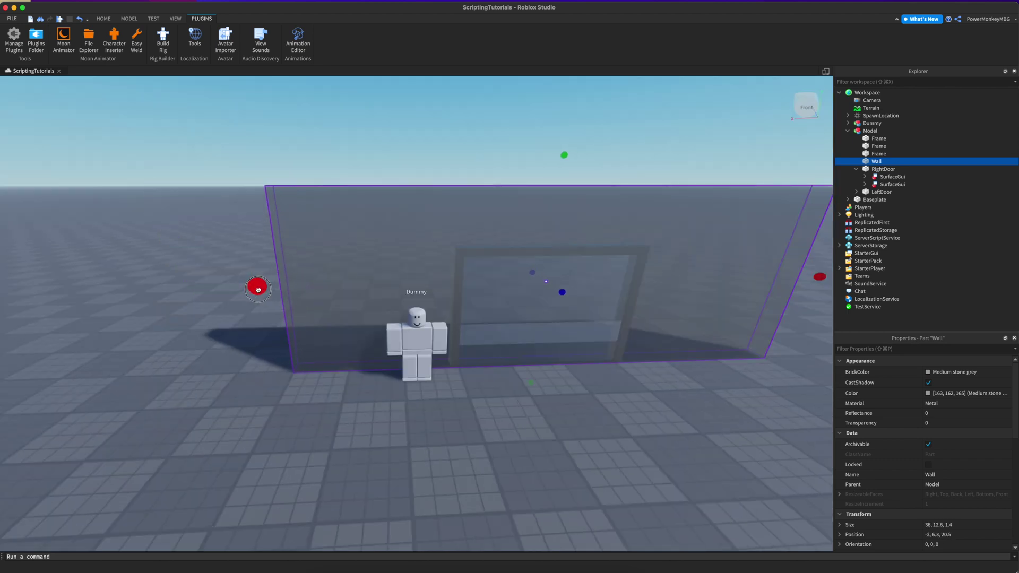
key("d")
right_click_drag(425, 287, 425, 286)
key("a")
key("d")
middle_click_drag(522, 274, 621, 280)
Step: Duplicate the wall and shrink the copy over the doorway to 13.2 by 8.8 by 1.8 studs
key("super+d")
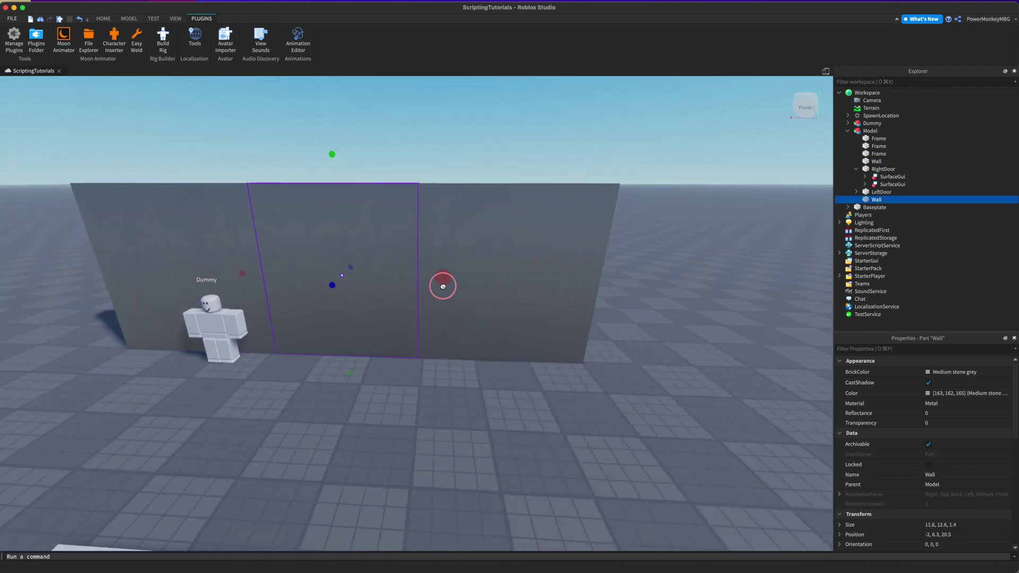
left_click_drag(332, 154, 338, 207)
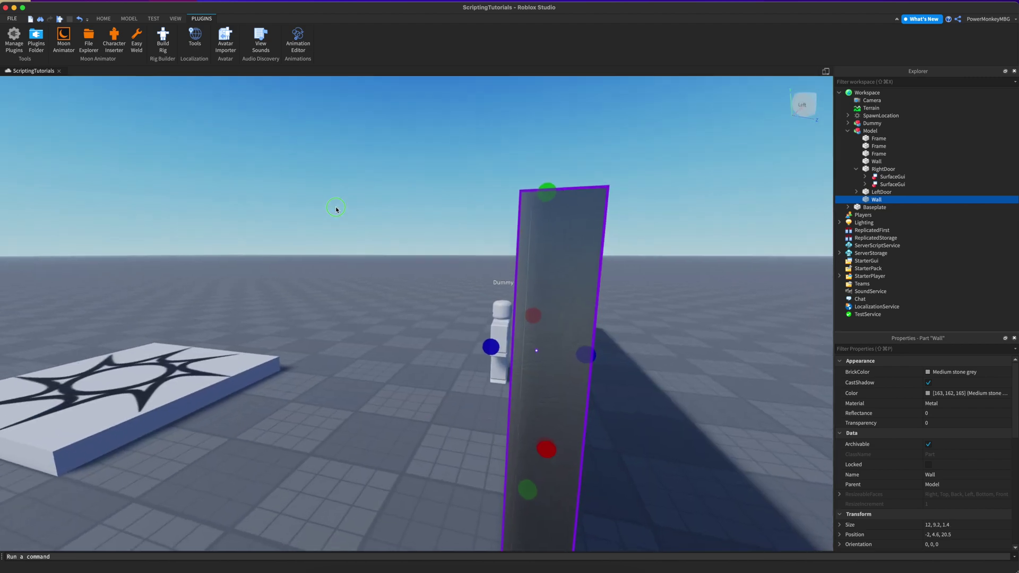
right_click_drag(336, 210, 334, 207)
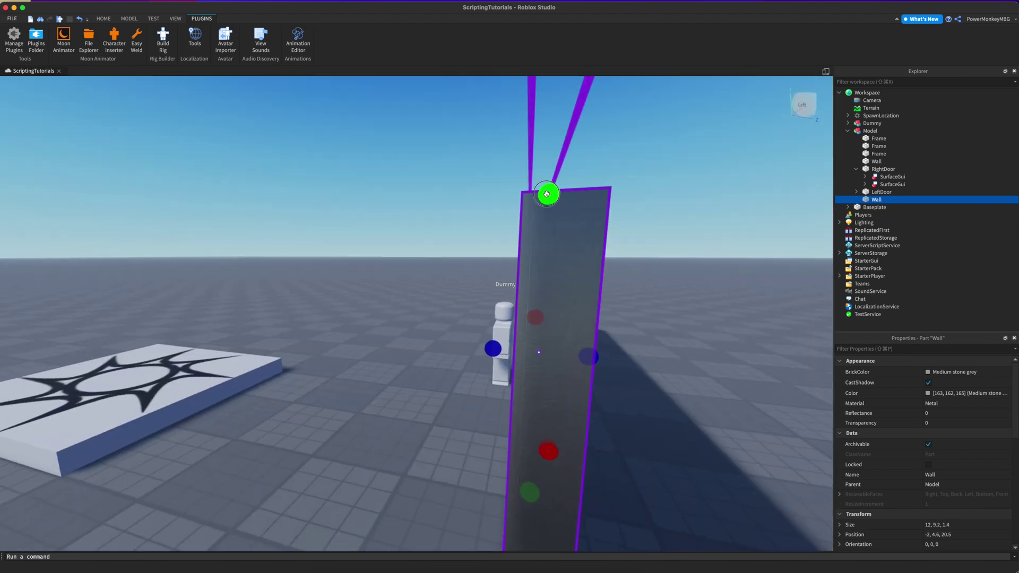
left_click_drag(547, 194, 547, 193)
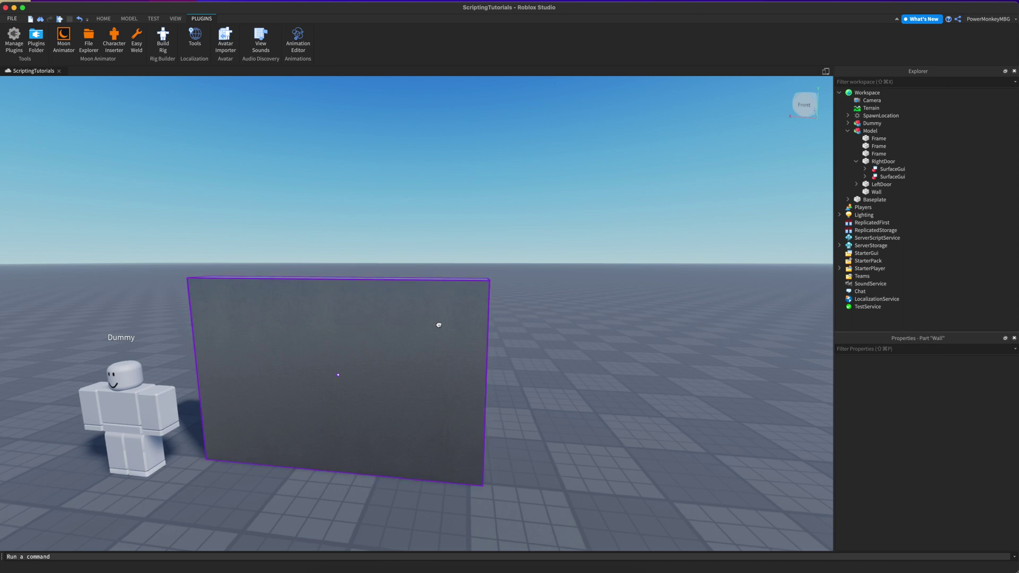
left_click(438, 325)
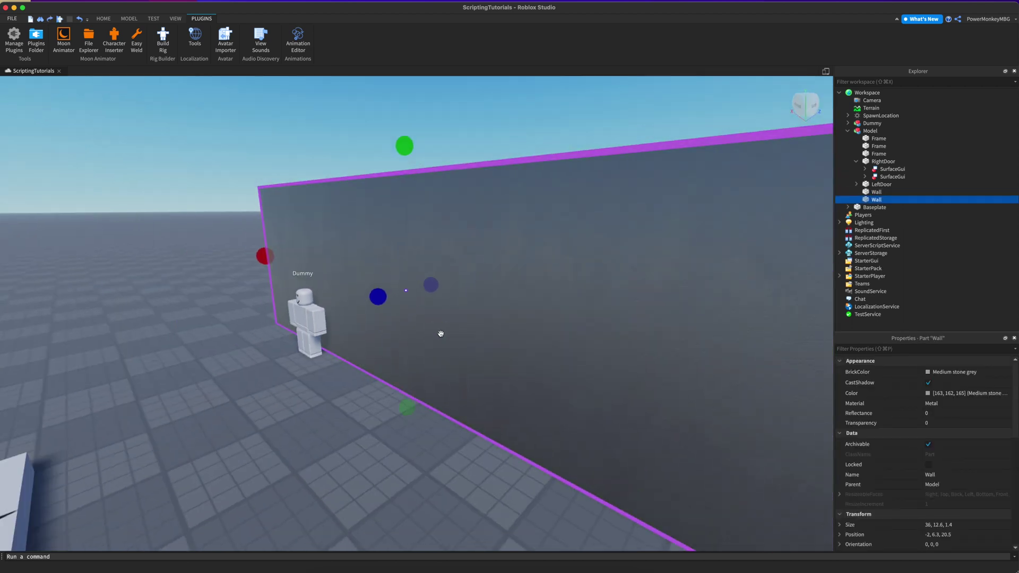
left_click(441, 333)
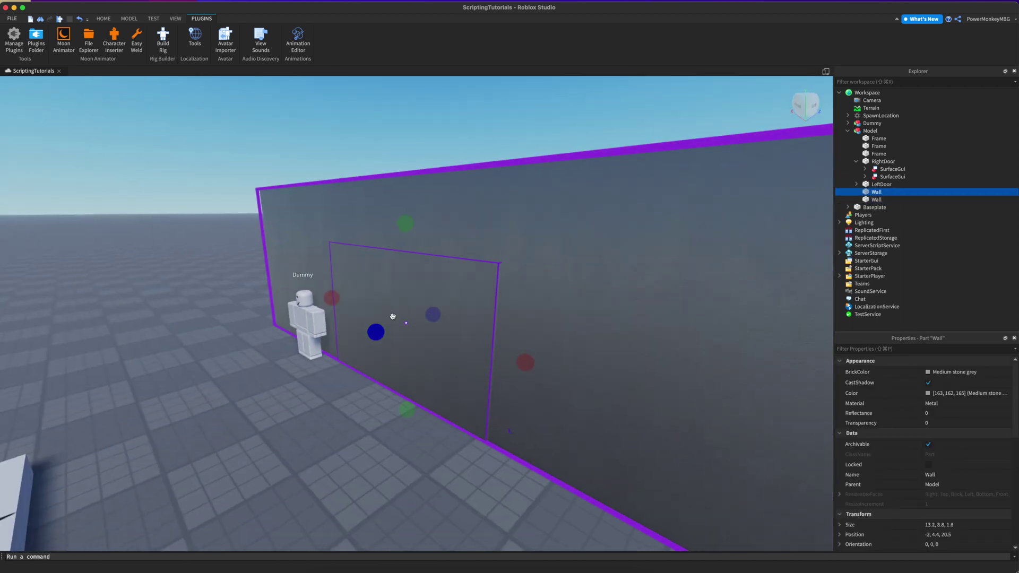
Step: Negate the smaller wall copy over the doorway and union it with the large wall to cut the door opening
key("super+shift+n")
left_click(523, 232, "shift")
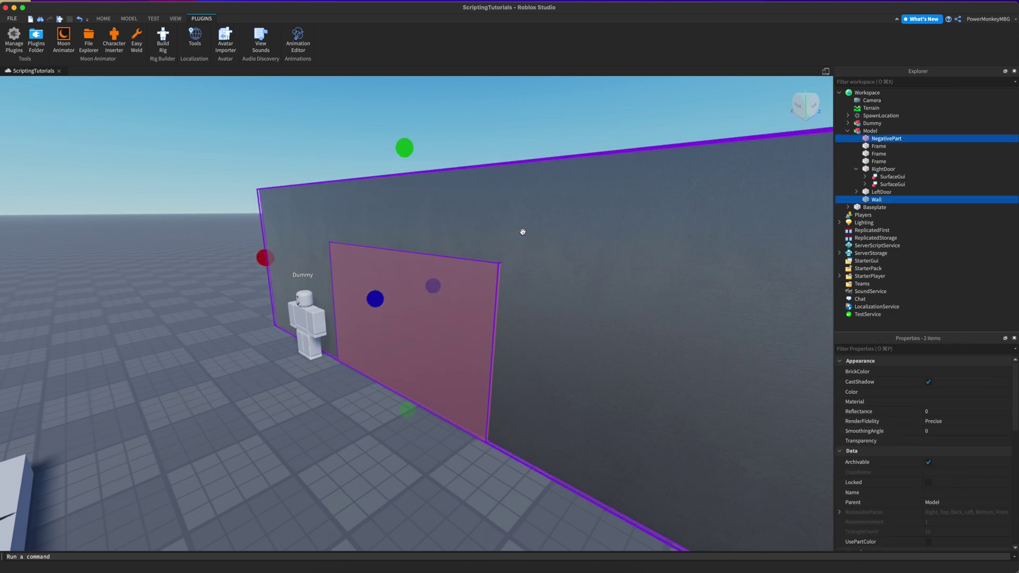
key("super+shift+g")
right_click_drag(482, 235, 482, 237)
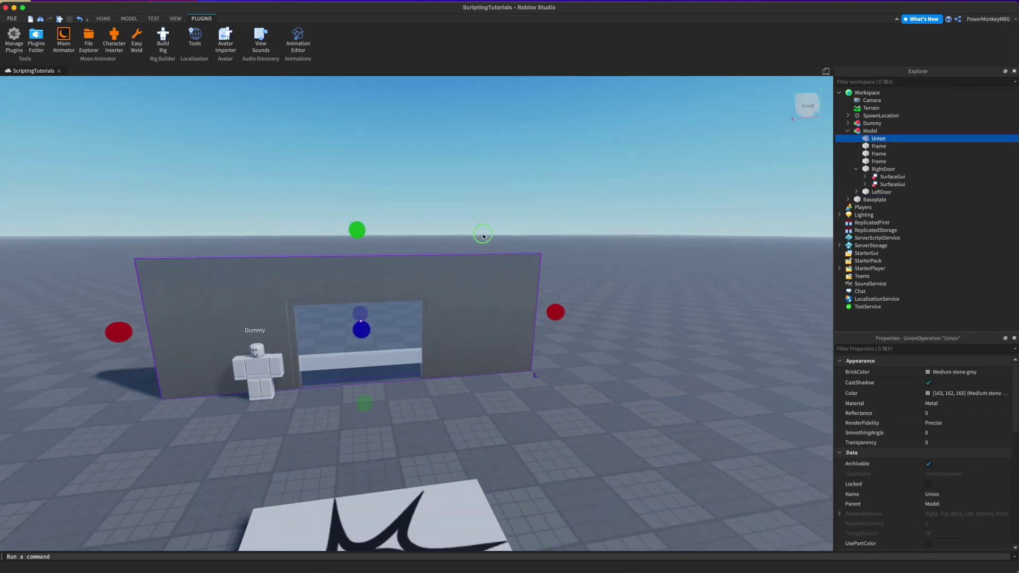
Step: Change the wall union's material to Plastic
key("a")
key("w")
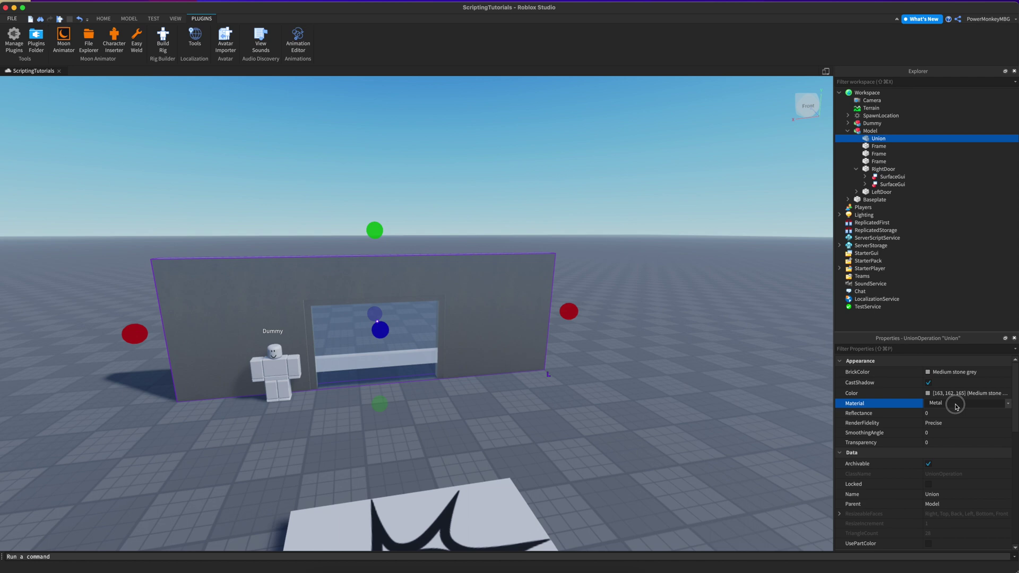
key("Return")
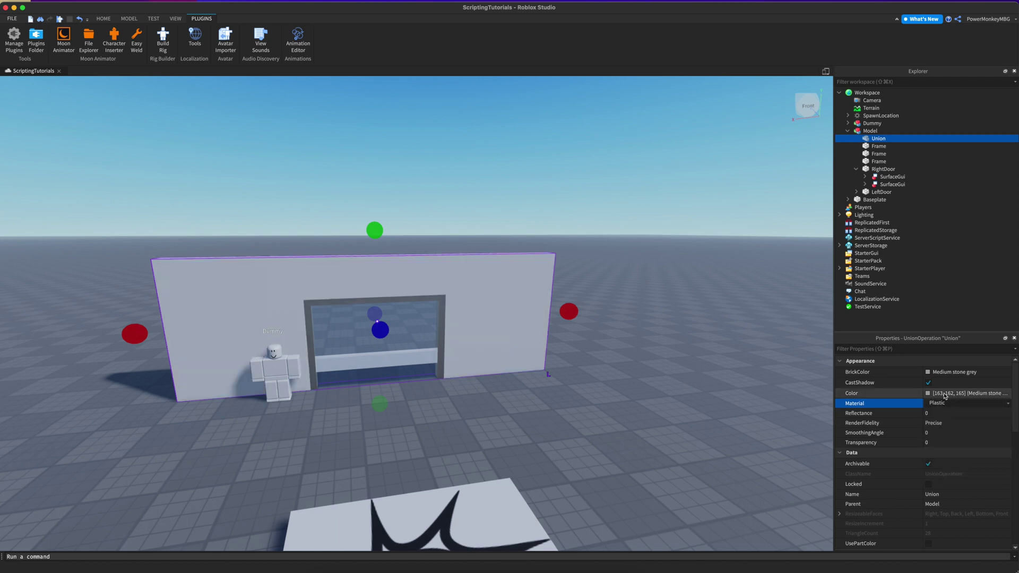
Step: Try Light orange as the wall union's BrickColor
left_click(948, 373)
left_click(978, 368)
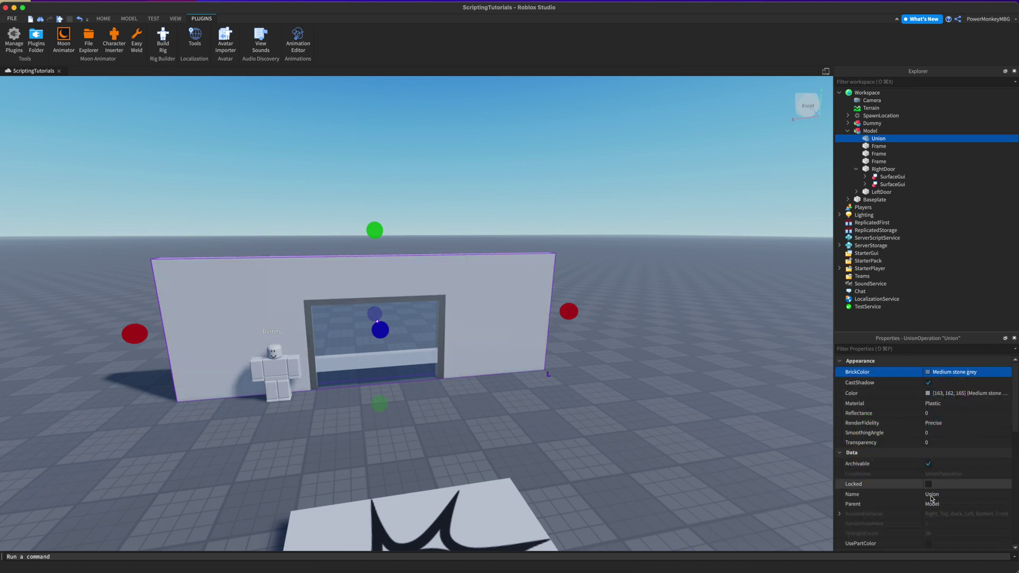
scroll(959, 487, "down", 2)
scroll(960, 407, "up", 3)
left_click(955, 372)
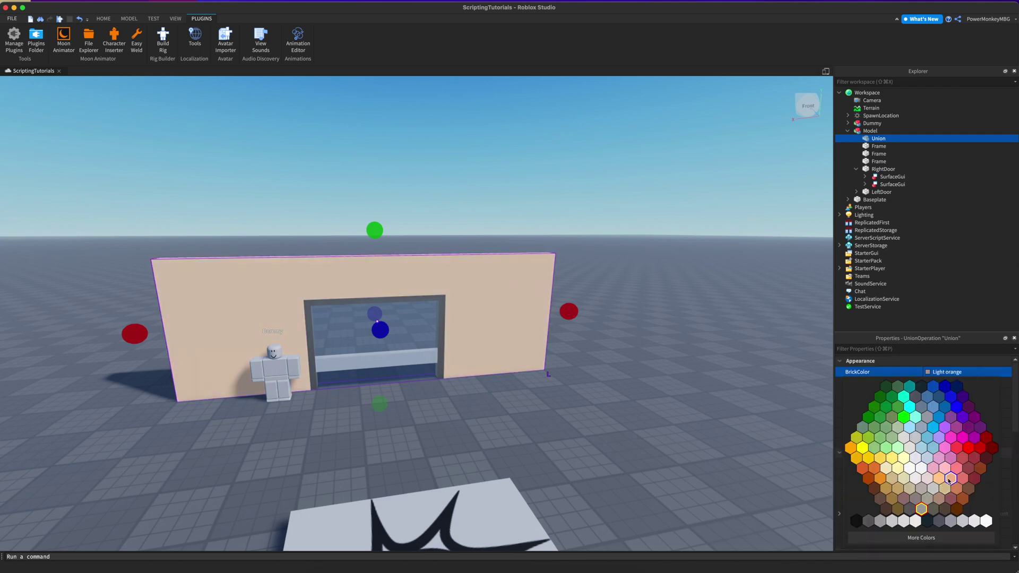
Step: Inspect the wall, the frame and the glass doors from several angles
right_click_drag(564, 193, 564, 194)
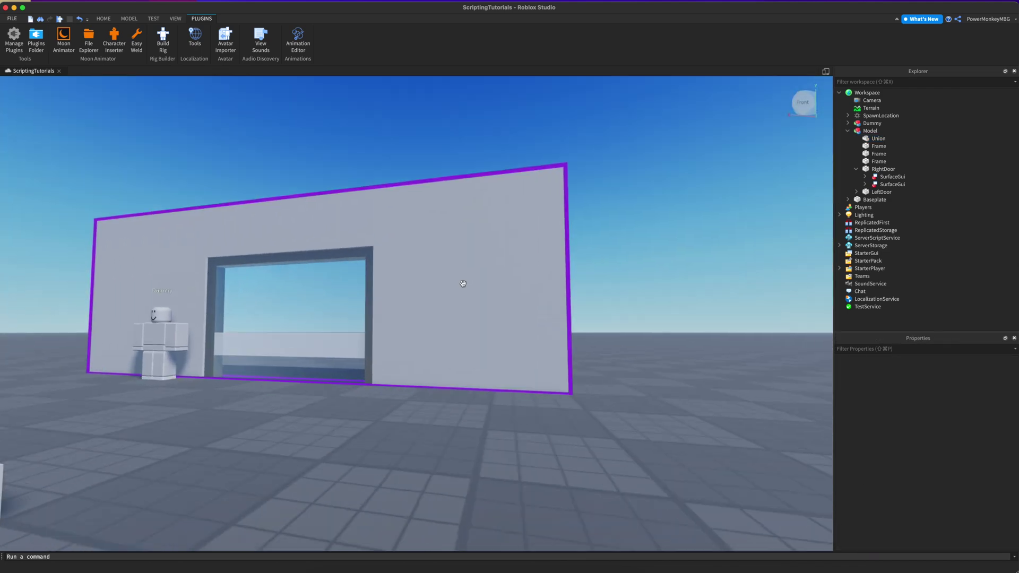
left_click(481, 276)
right_click_drag(480, 276, 480, 276)
key("w")
left_click(505, 277, "alt")
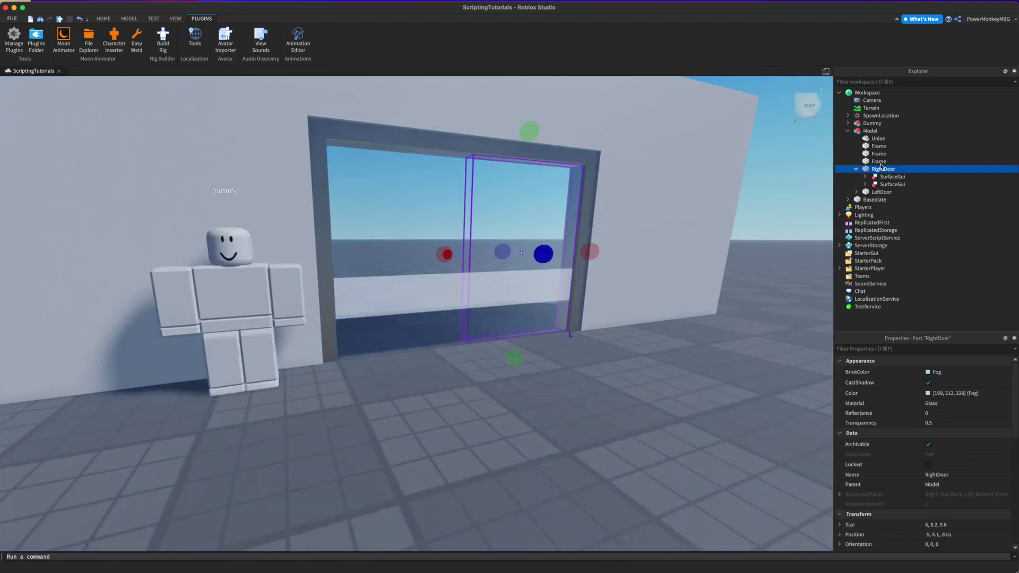
scroll(514, 287, "down", 8)
scroll(513, 287, "up", 5)
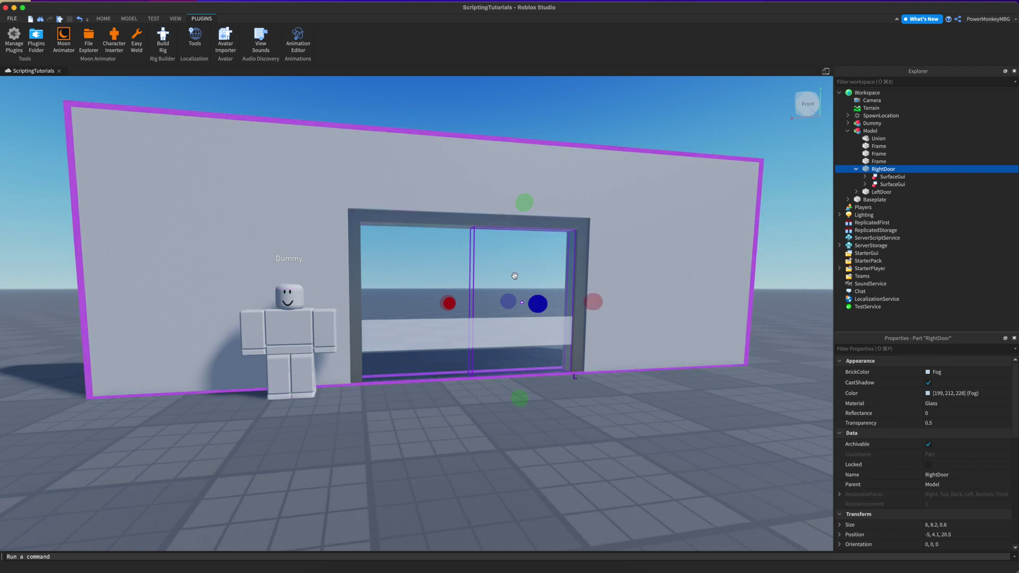
right_click_drag(520, 278, 524, 278)
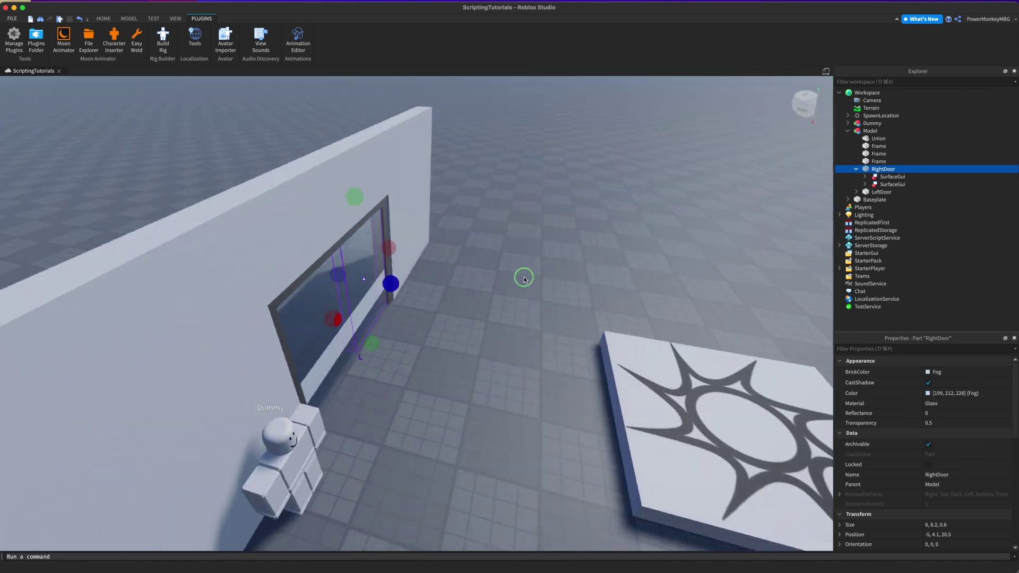
right_click_drag(420, 295, 421, 294)
left_click(531, 258)
key("f")
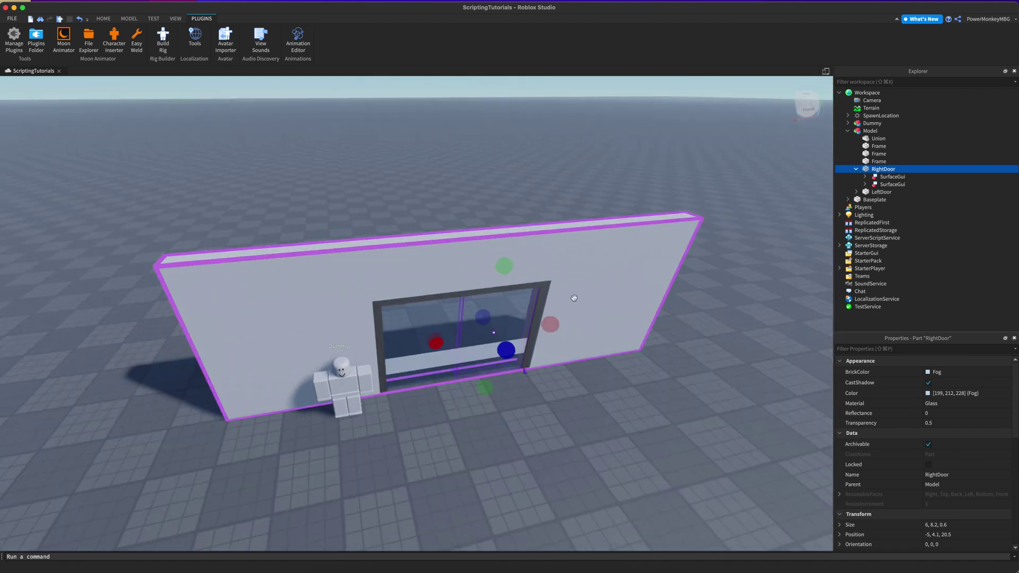
Step: Insert a new part into the door model and place it on the ground in front of the doorway
left_click(883, 131)
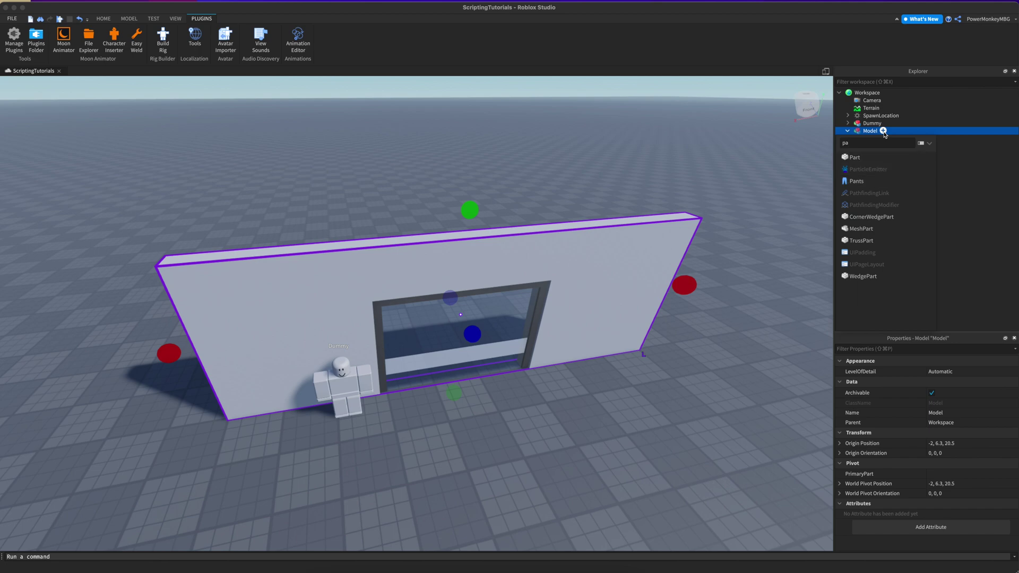
key("Return")
left_click_drag(426, 254, 443, 415)
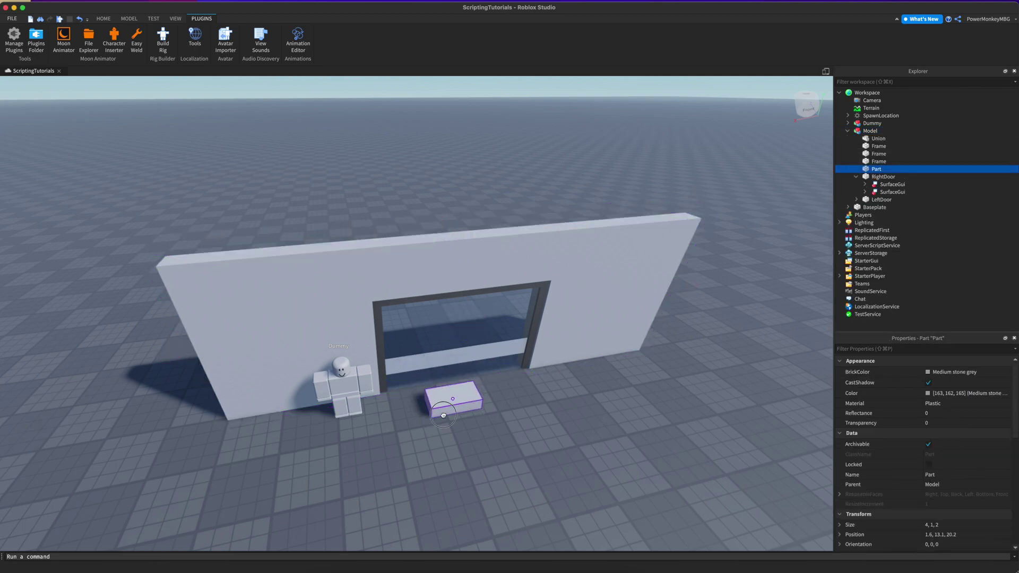
left_click(870, 131)
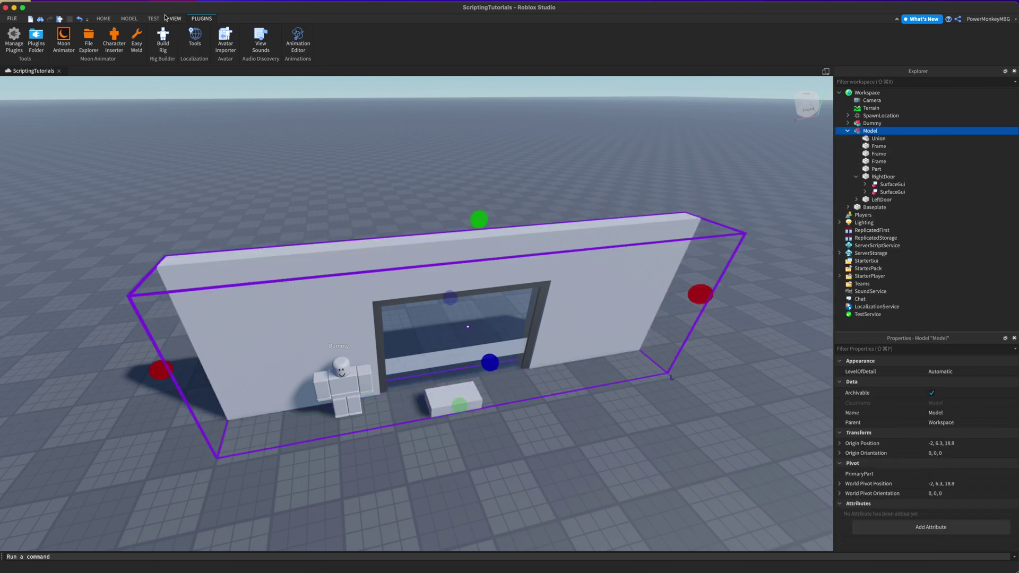
left_click(135, 20)
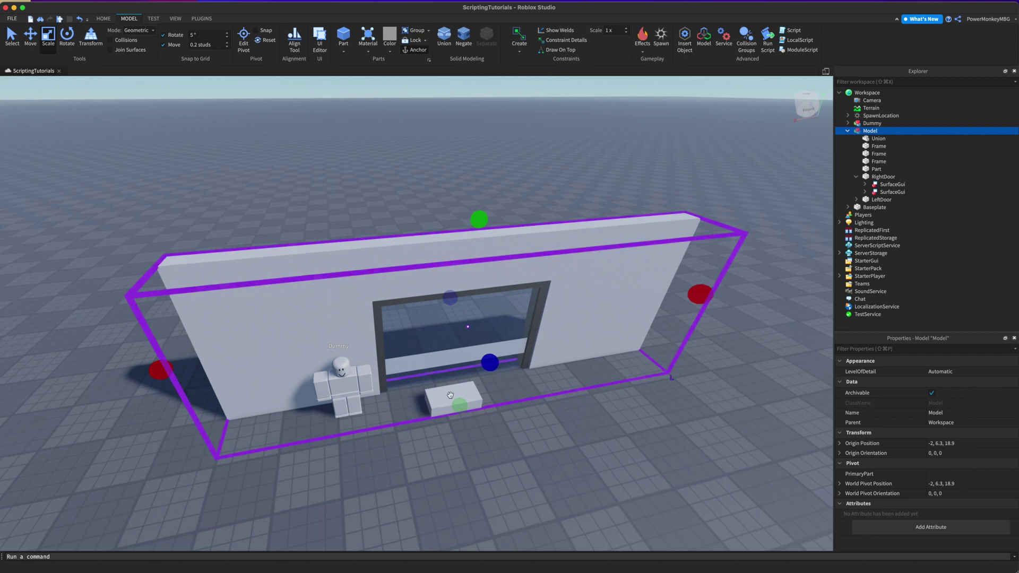
Step: Stretch the new part to 13.2 studs wide across the doorway and move it back into the opening
left_click(432, 399)
left_click_drag(431, 399, 385, 401)
left_click_drag(455, 387, 515, 371)
key("d")
right_click_drag(505, 373, 505, 373)
key("a")
key("super+2")
left_click_drag(390, 338, 364, 332)
Step: Set the part's depth to 1.2 studs and raise its height to fill the doorway up to the frame's top
right_click_drag(365, 333, 380, 337)
key("a")
key("super+3")
left_click_drag(359, 332, 381, 329)
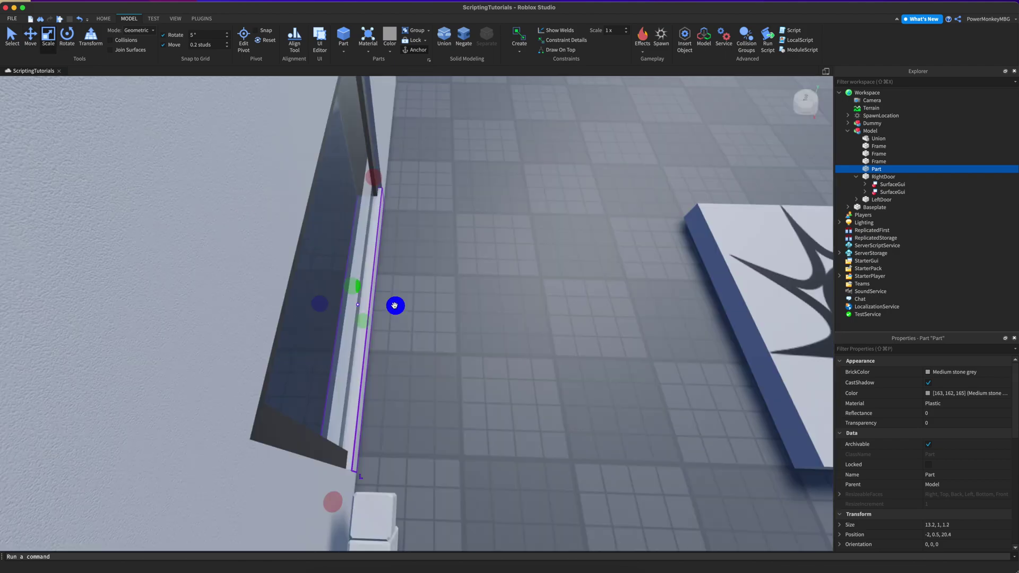
right_click_drag(466, 289, 467, 289)
key("s")
left_click_drag(376, 348, 393, 236)
Step: Try the Cylinder shape on the doorway part and settle on Ball
scroll(975, 483, "down", 10)
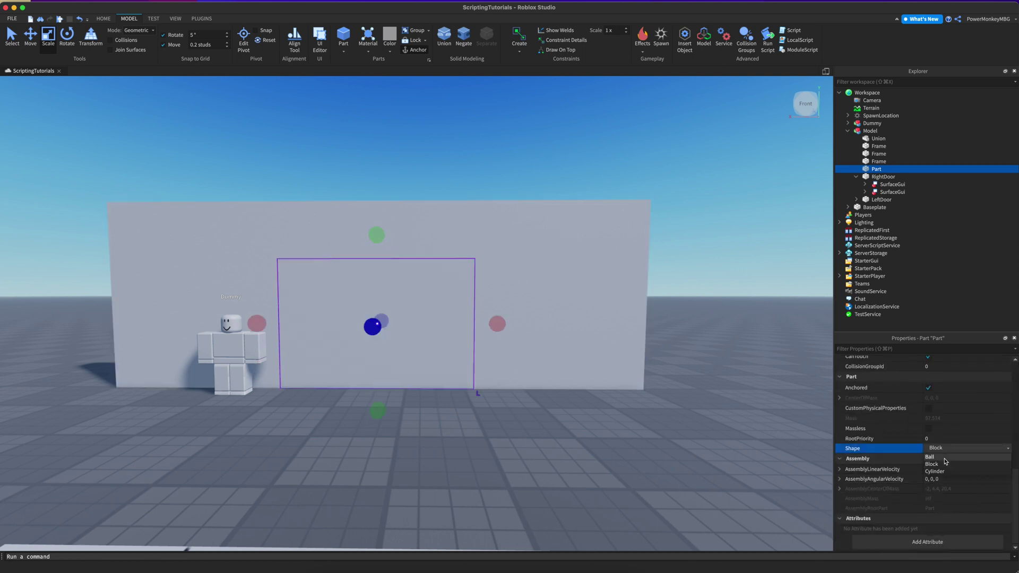
left_click(942, 472)
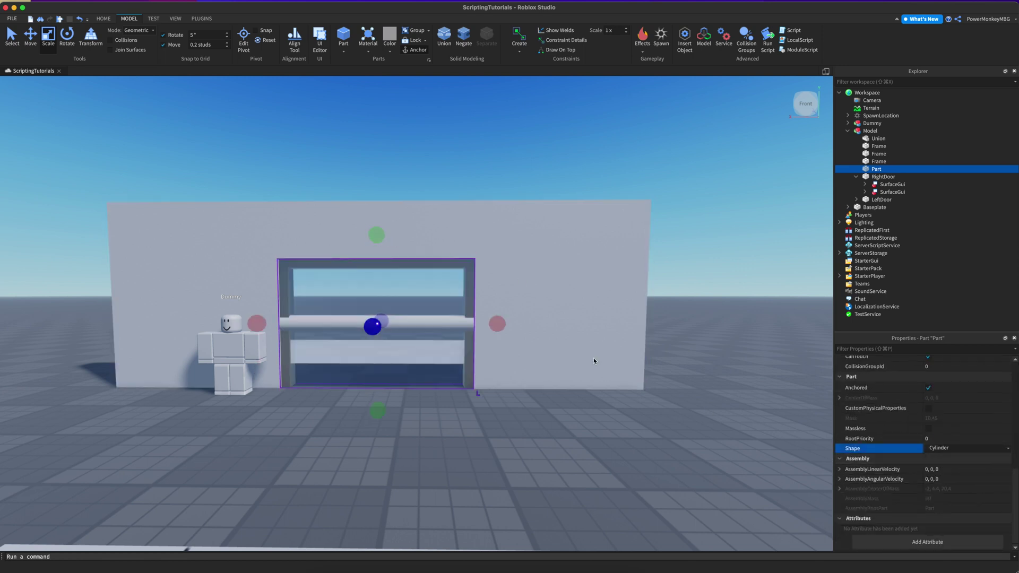
left_click(967, 451)
left_click(928, 457)
right_click_drag(414, 248, 414, 249)
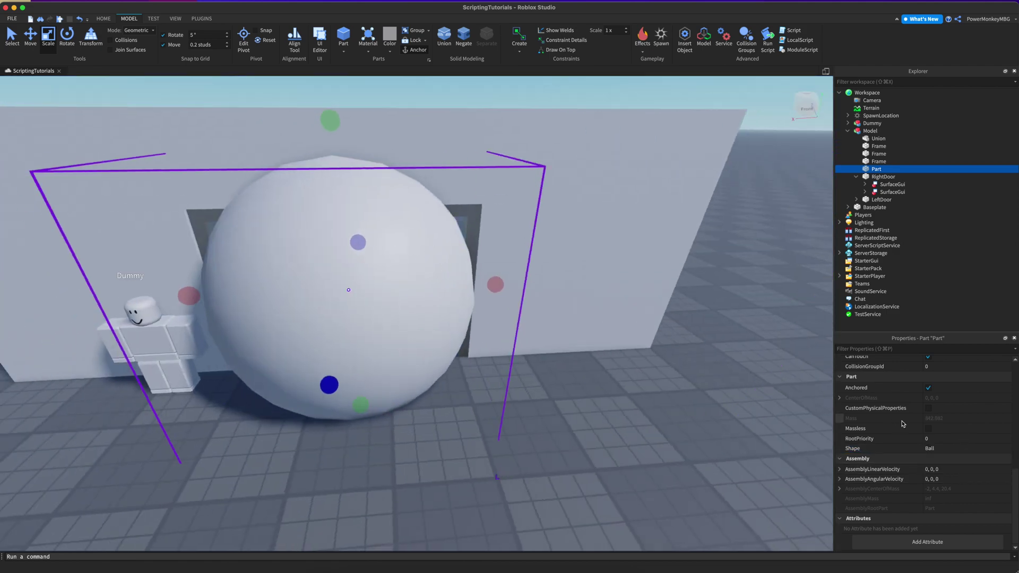
Step: Color the ball Really red and set its transparency to 0.5
scroll(935, 414, "up", 10)
left_click(958, 395)
left_click(928, 394)
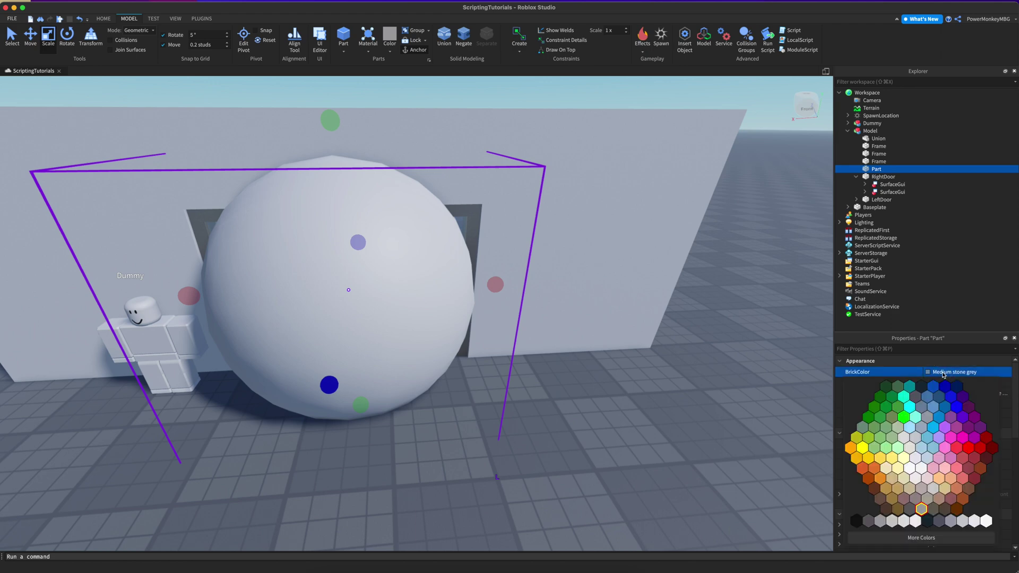
left_click(971, 450)
left_click(945, 423)
type(".5")
key("Return")
right_click_drag(475, 248, 476, 248)
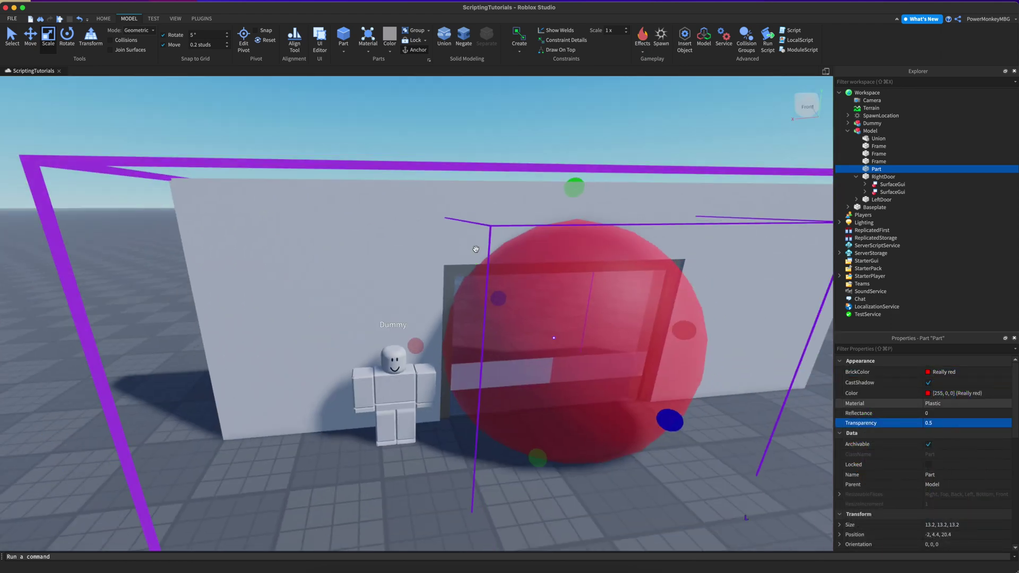
Step: Enlarge the red ball to 20 studs across and lower it partly into the ground around the doorway
mouse_move(409, 351)
left_mouse_down()
mouse_move(374, 350)
mouse_move(391, 351)
left_mouse_up()
key("super+2")
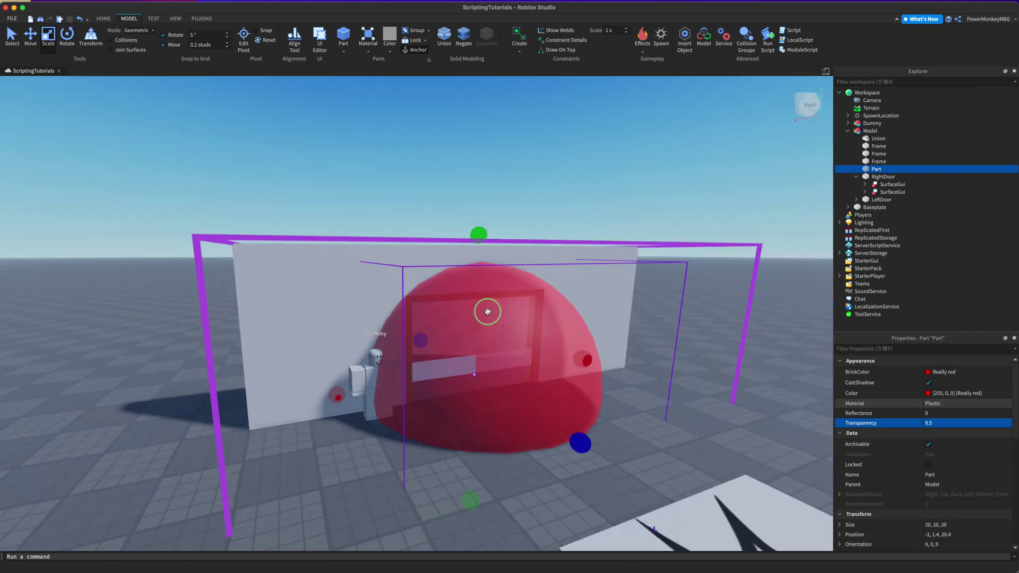
right_click_drag(484, 312, 453, 314)
key("w")
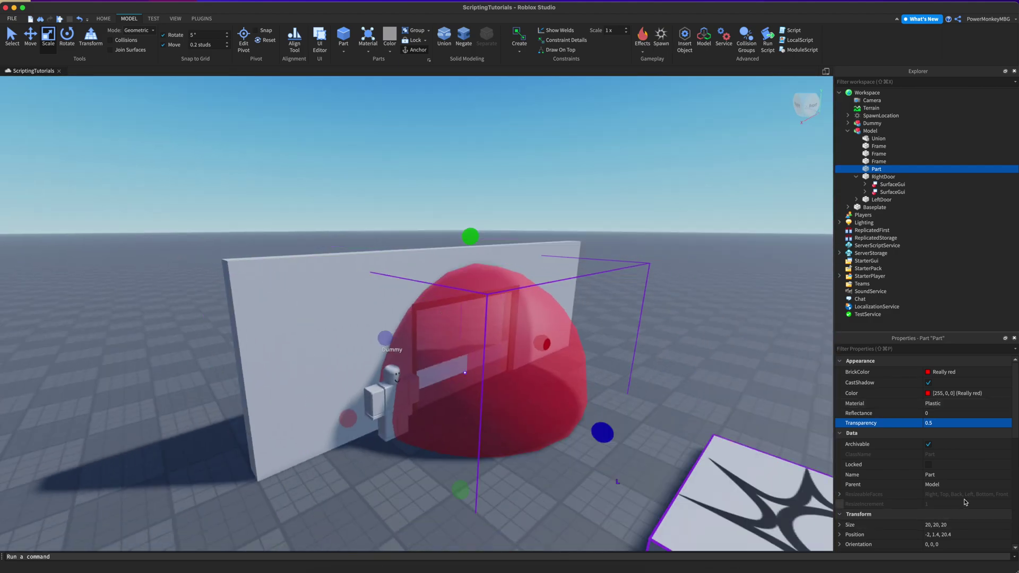
Step: Turn off CanCollide for the red ball
scroll(963, 499, "down", 4)
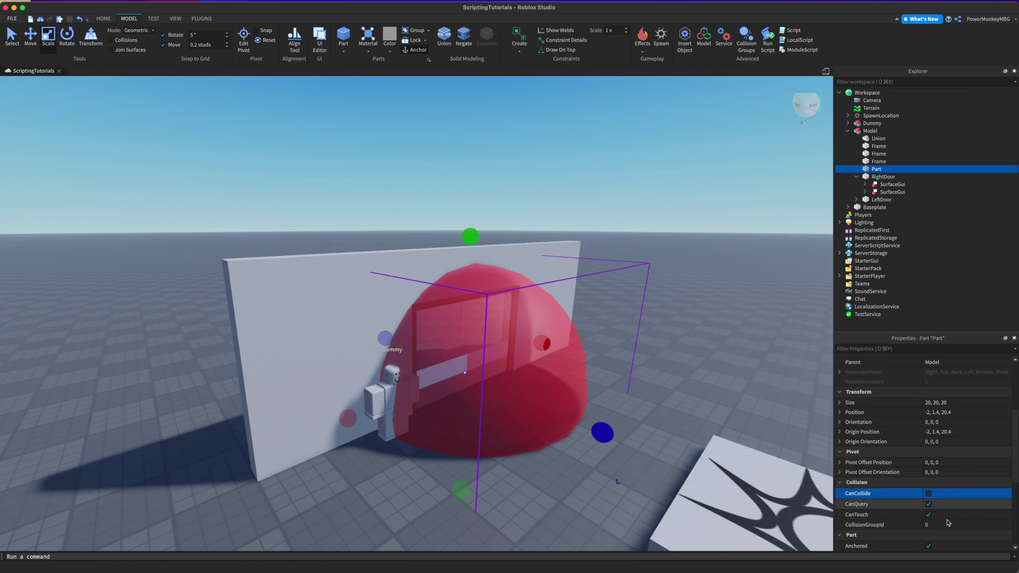
right_click_drag(430, 306, 433, 307)
key("w")
Step: Move the Dummy farther away from the red ball along the wall and delete it
left_click_drag(305, 446, 269, 451)
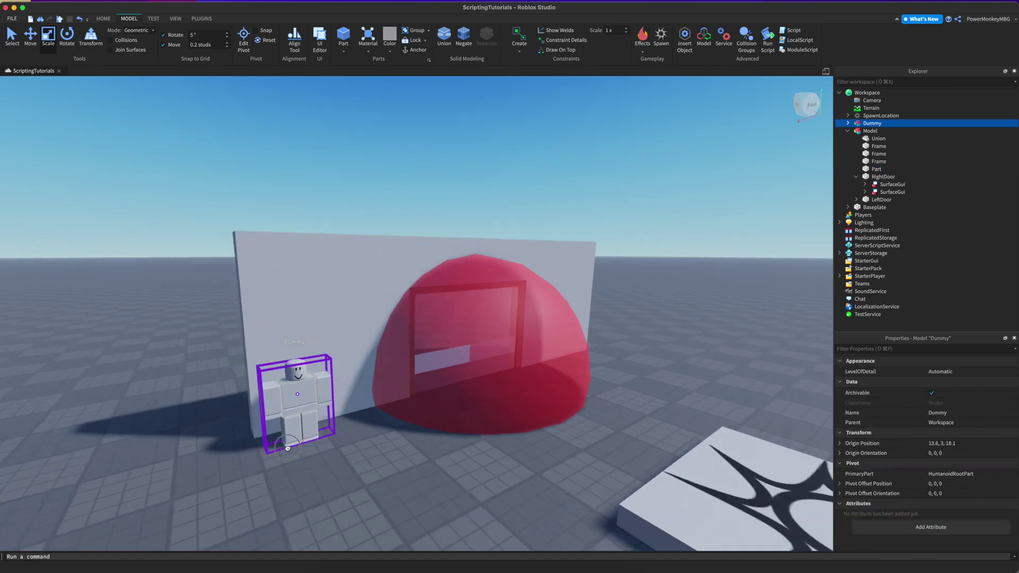
right_click_drag(499, 321, 498, 319)
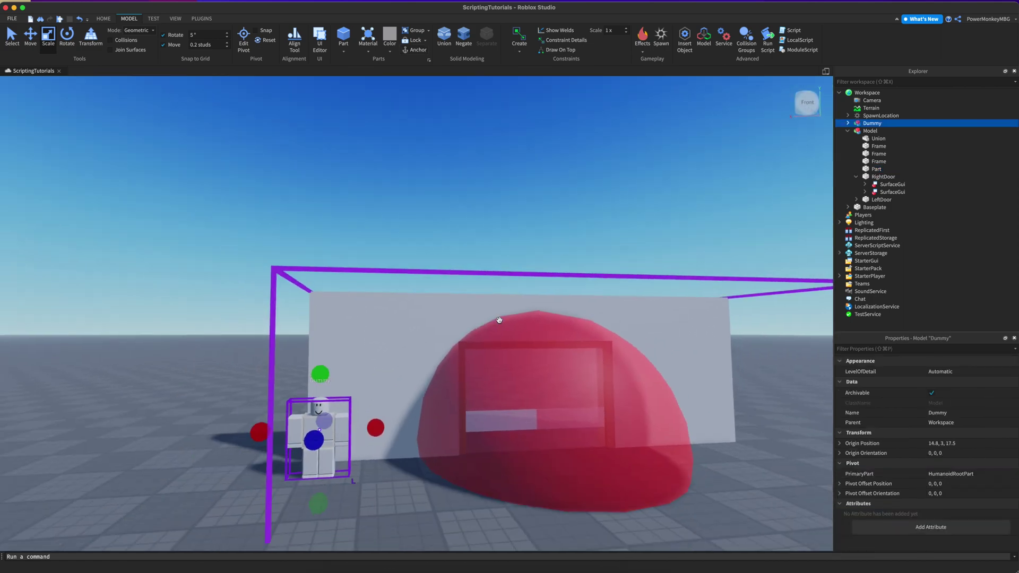
scroll(498, 319, "down", 2)
key("Delete")
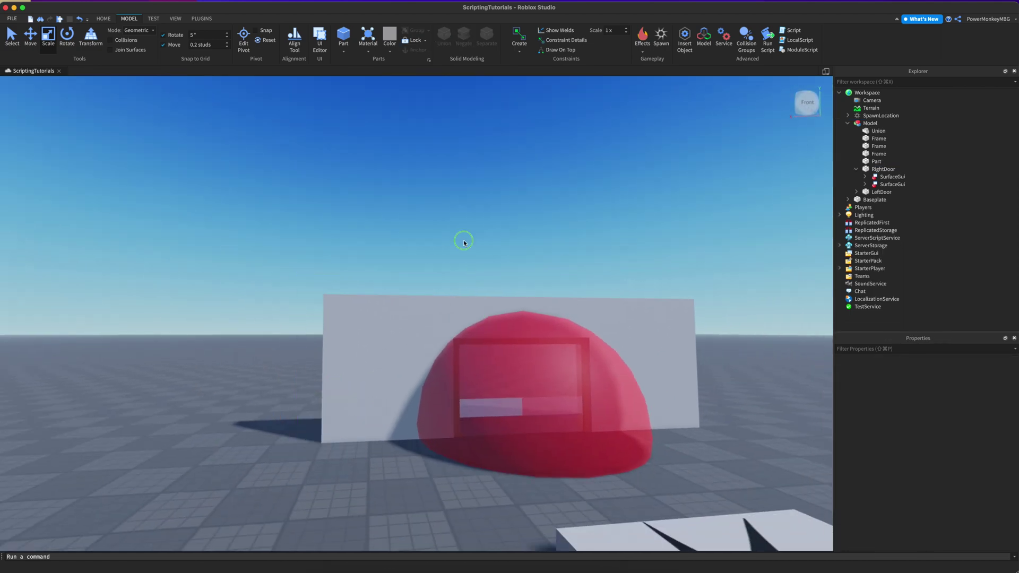
scroll(462, 240, "up", 5)
scroll(462, 240, "down", 6)
scroll(462, 239, "up", 5)
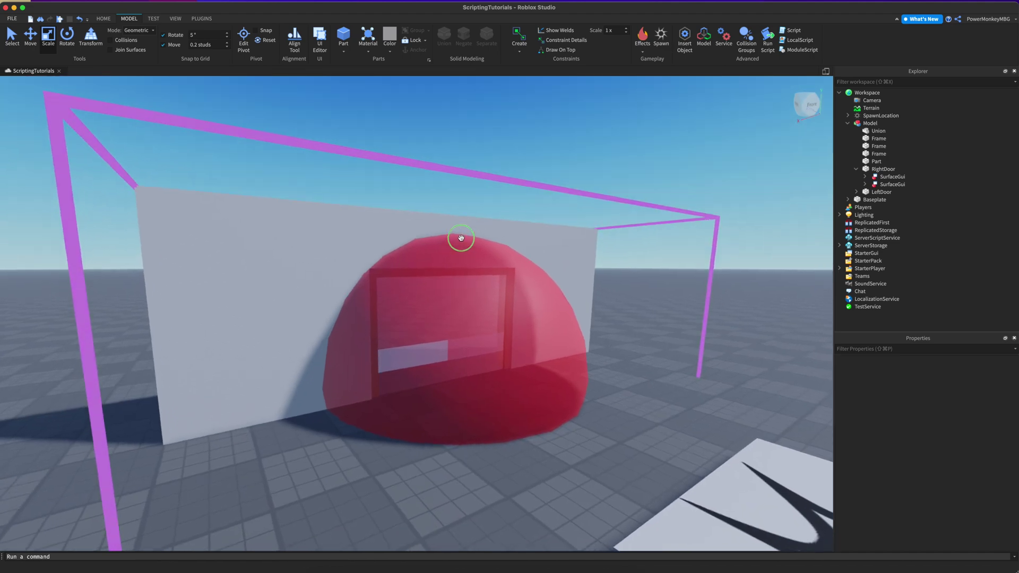
scroll(461, 238, "up", 10)
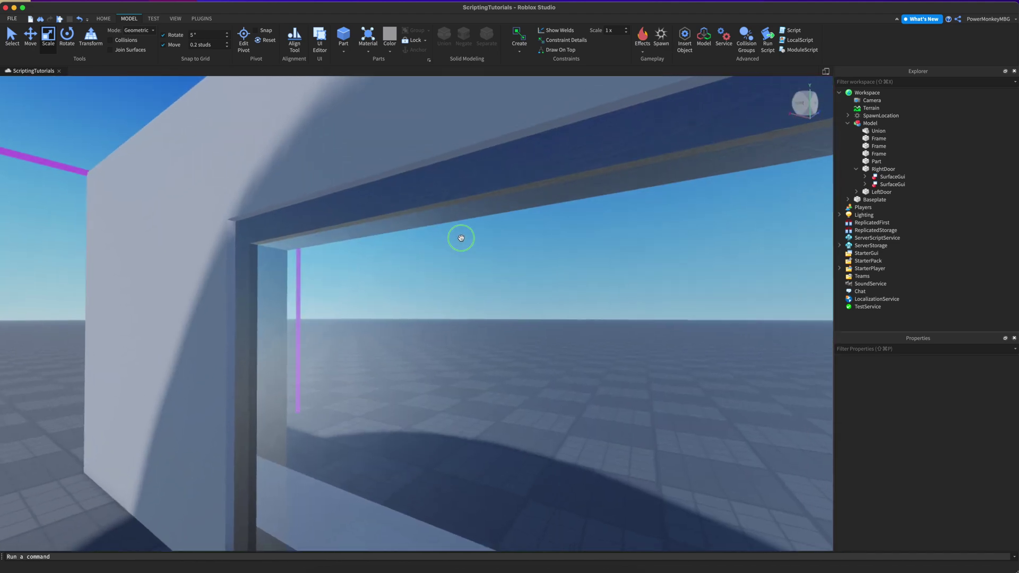
scroll(462, 238, "down", 15)
Step: Insert another part into the door model
left_click(875, 162)
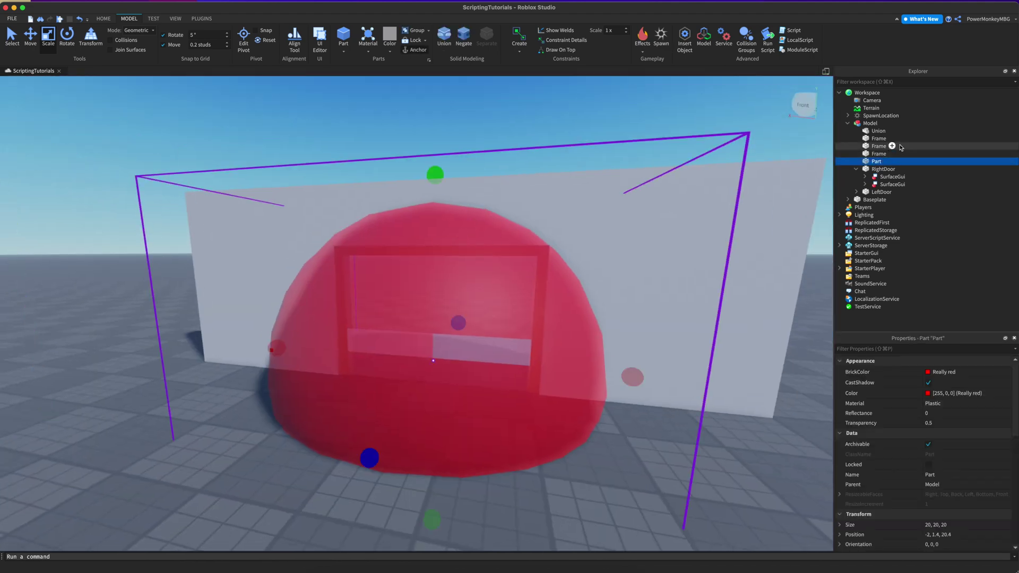
left_click(884, 124)
type("pa")
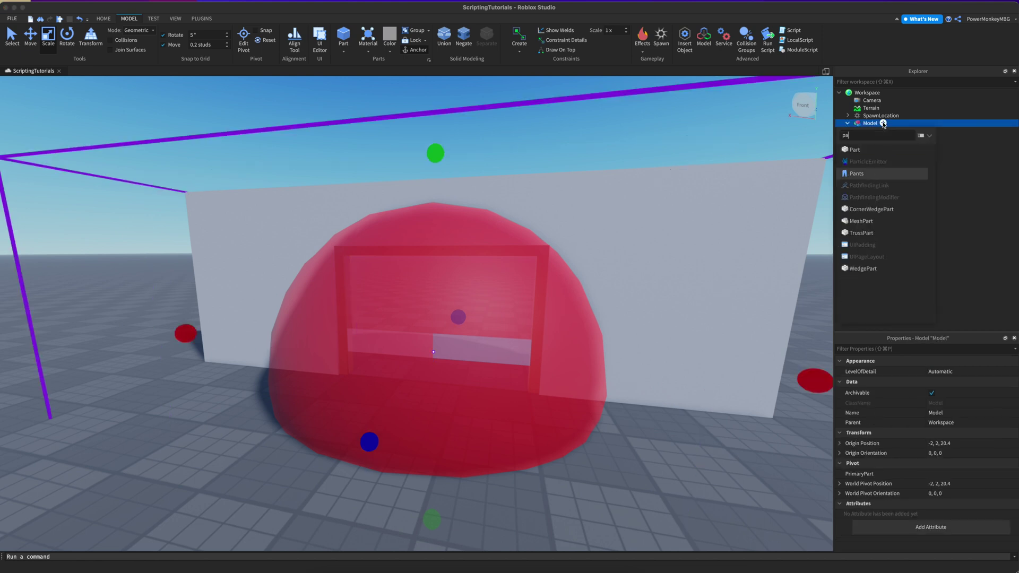
left_click(884, 150)
left_click(539, 337)
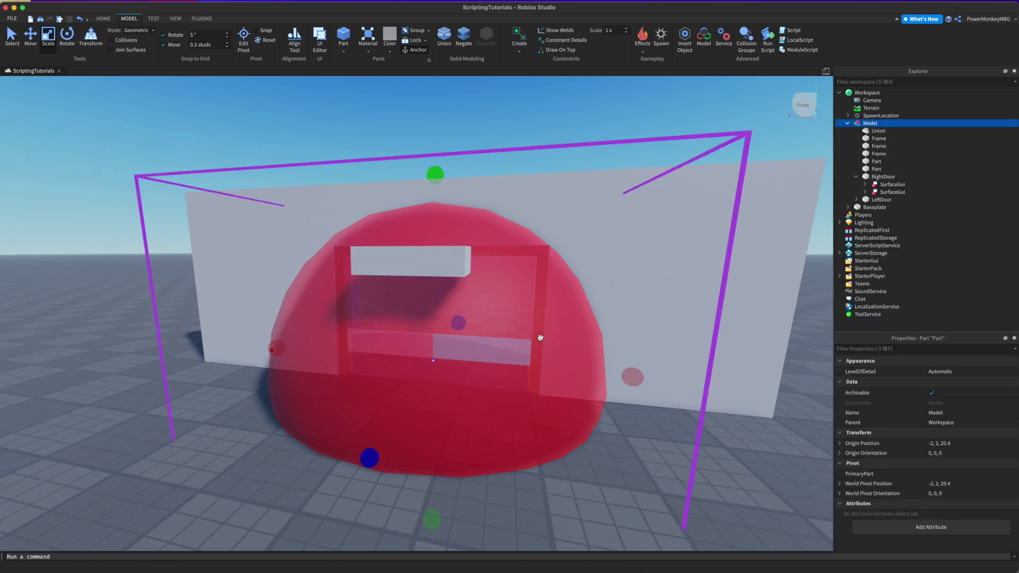
Step: Rename the red ball part to Sensor and set its transparency to 0.75
right_click(873, 166)
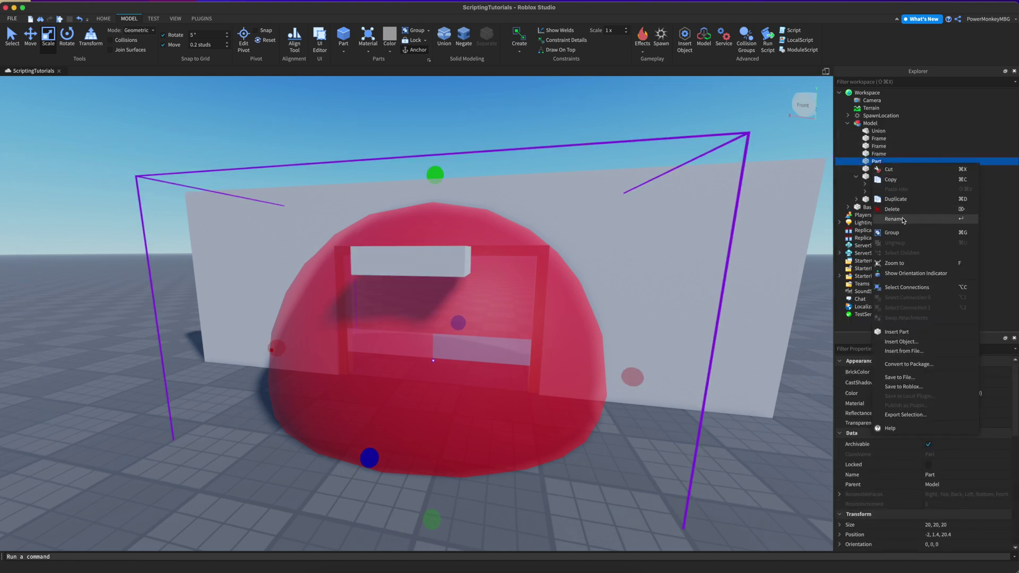
left_click(903, 219)
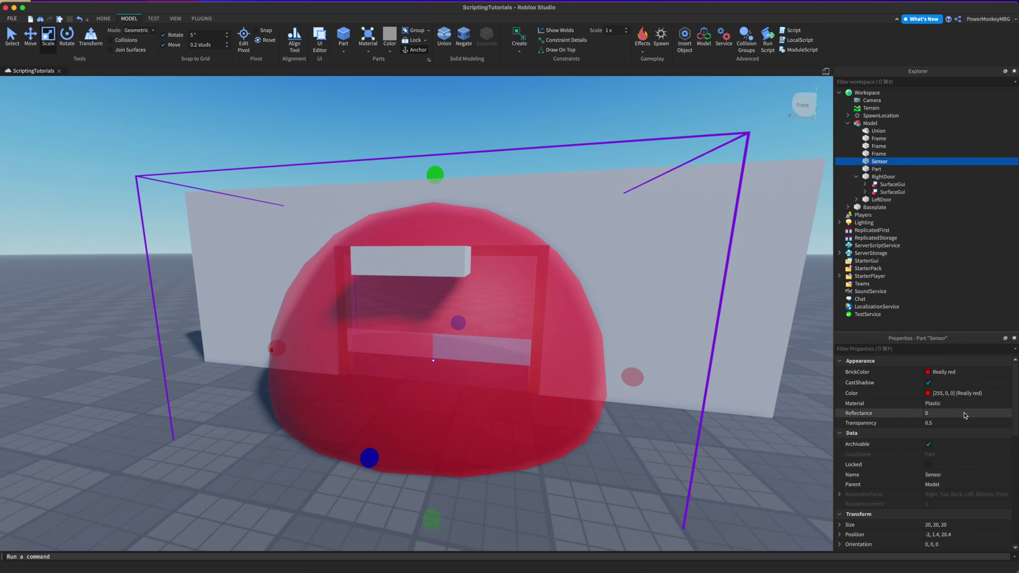
type("075")
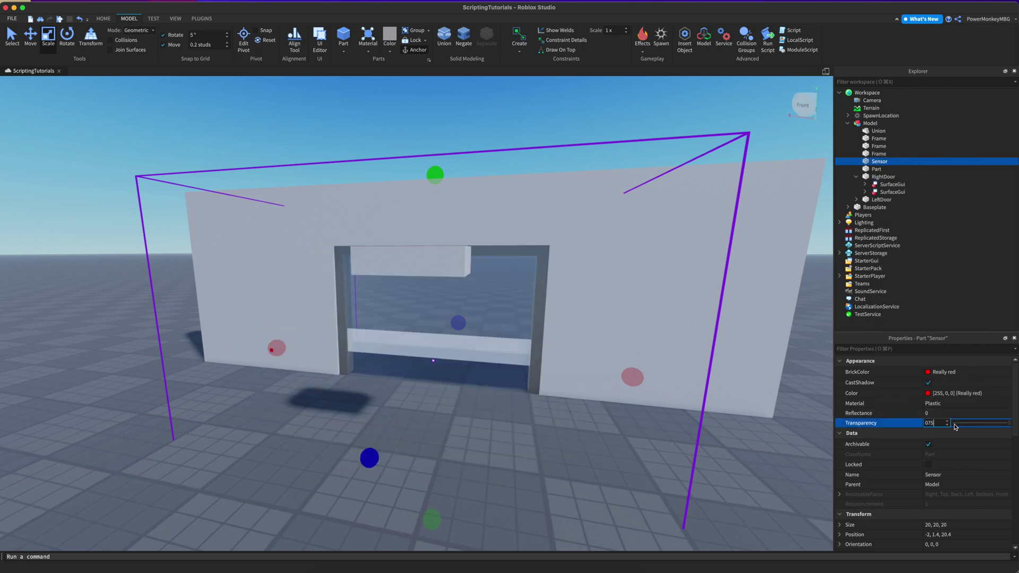
key("BackSpace")
type(".75")
Step: Move the newly inserted grey part up against the wall, just above the door frame
left_click(457, 261)
right_click_drag(521, 227, 520, 224)
key("super+2")
left_click_drag(458, 249, 632, 241)
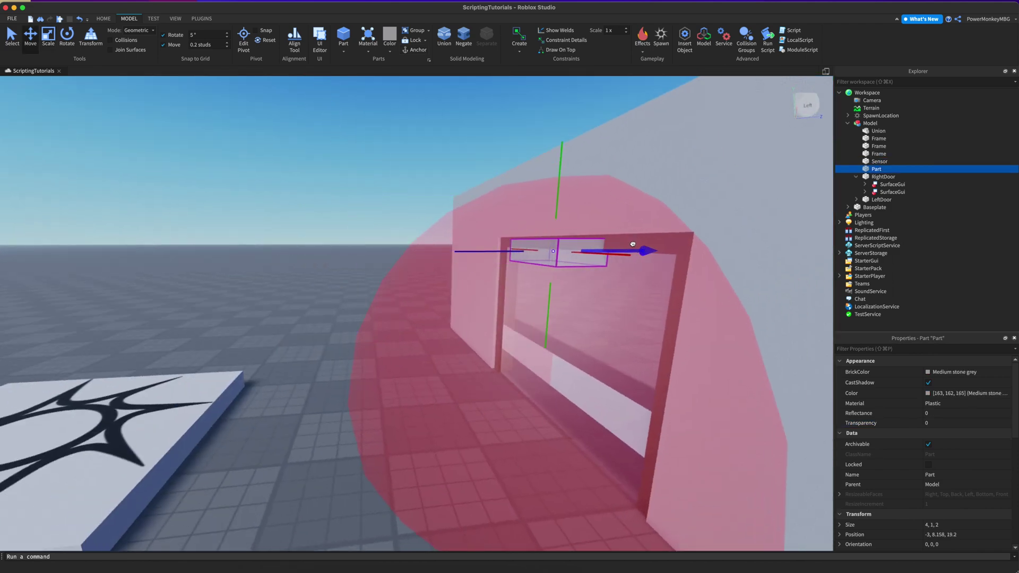
right_click_drag(622, 247, 621, 247)
key("w")
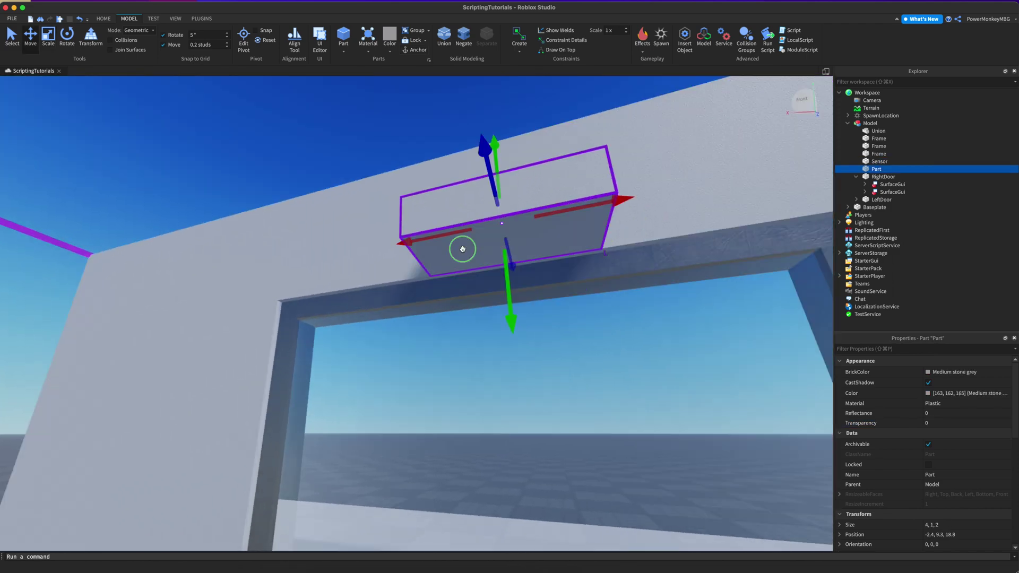
right_click_drag(462, 248, 463, 249)
Step: Scale the grey part to 4.8 x 0.6 x 0.4 studs, centred on the wall above the doorway
left_click_drag(552, 235, 760, 225)
scroll(560, 246, "up", 5)
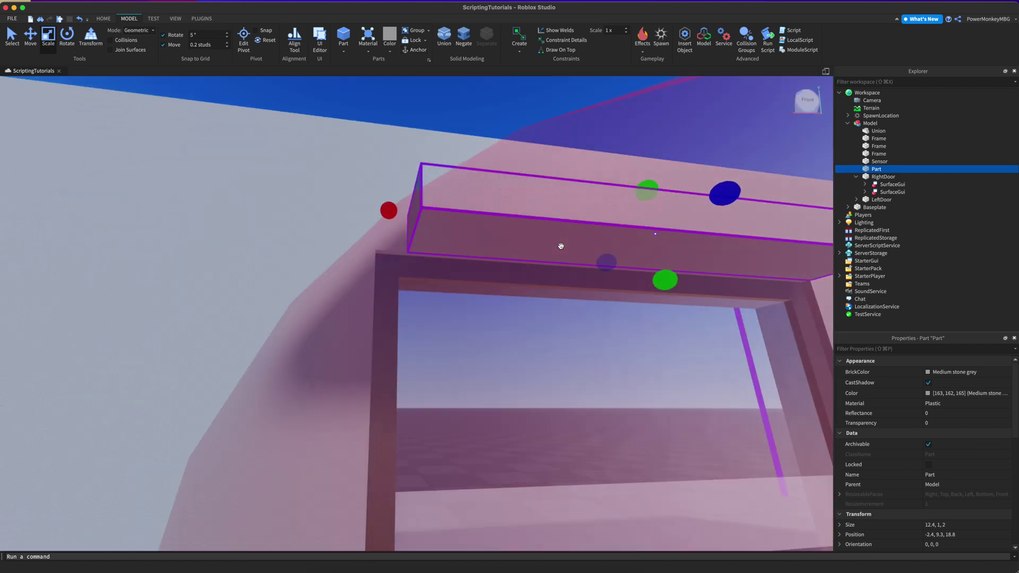
left_click_drag(398, 215, 352, 207)
right_click_drag(352, 207, 337, 230)
left_click_drag(338, 230, 297, 227)
right_click_drag(370, 228, 365, 228)
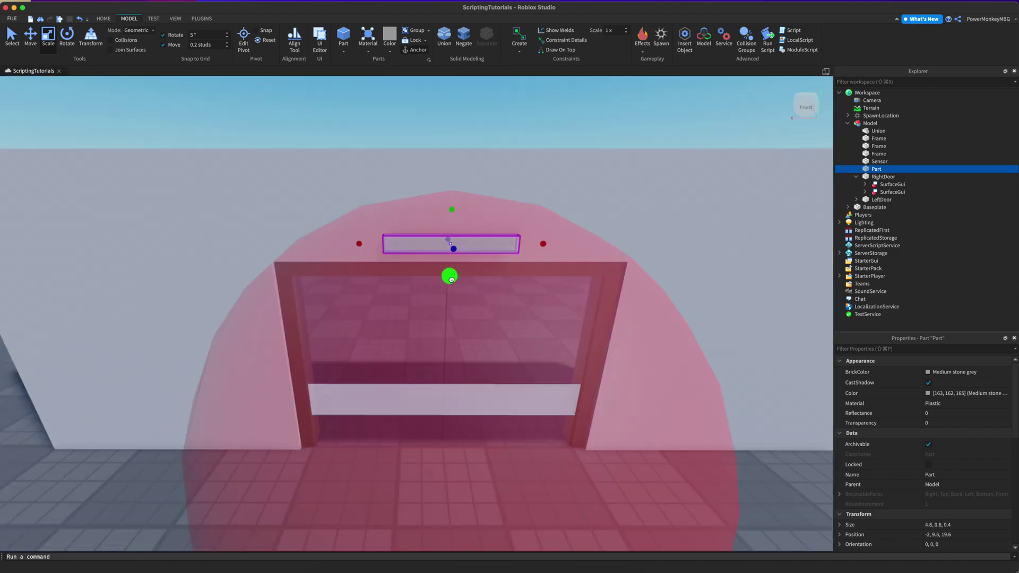
Step: Extend the grey part through the wall using a finer move snap, resizing it to 2 x 0.6 x 1.5 studs
right_click_drag(451, 279, 467, 264)
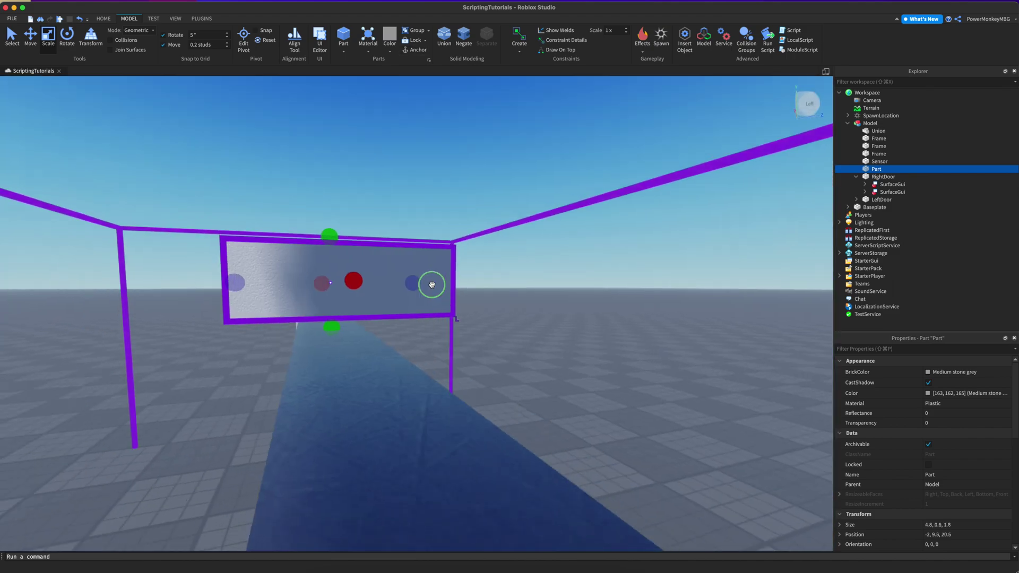
scroll(432, 285, "up", 5)
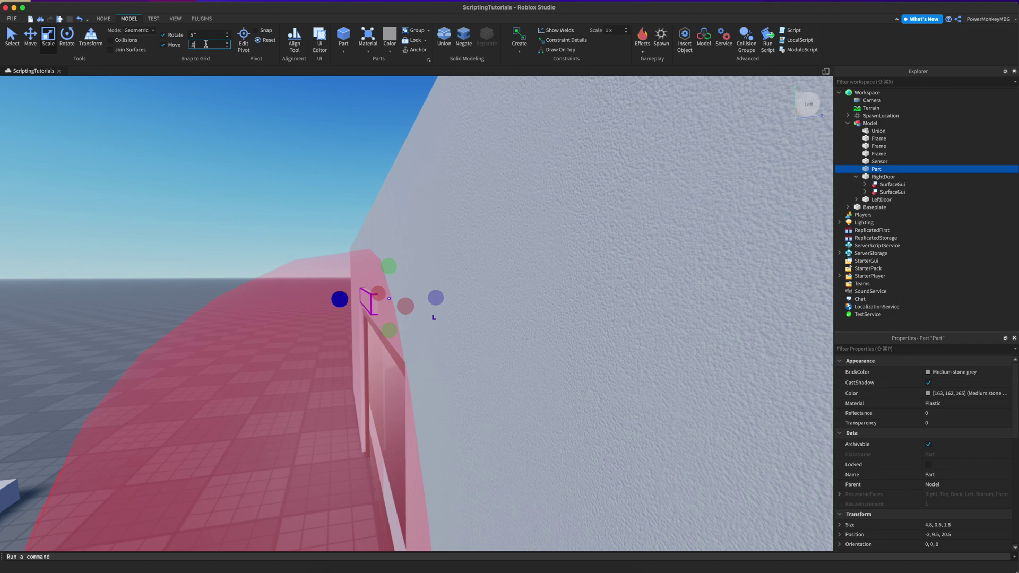
left_click_drag(340, 299, 343, 301)
key("a")
right_click_drag(343, 302, 417, 268)
key("w")
left_click_drag(506, 242, 502, 241, "super")
key("d")
right_click_drag(516, 209, 518, 209)
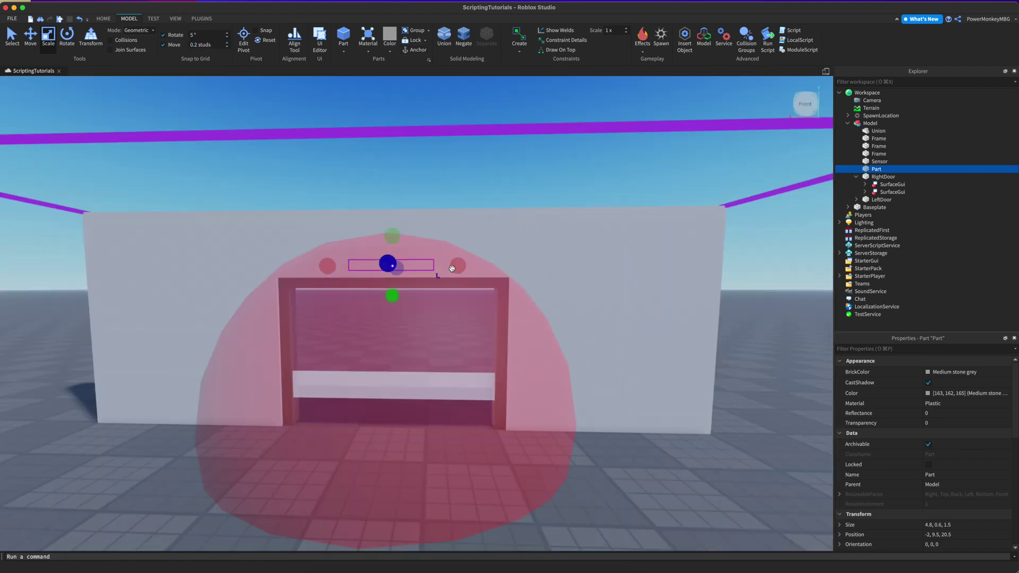
left_click_drag(438, 266, 434, 266, "super")
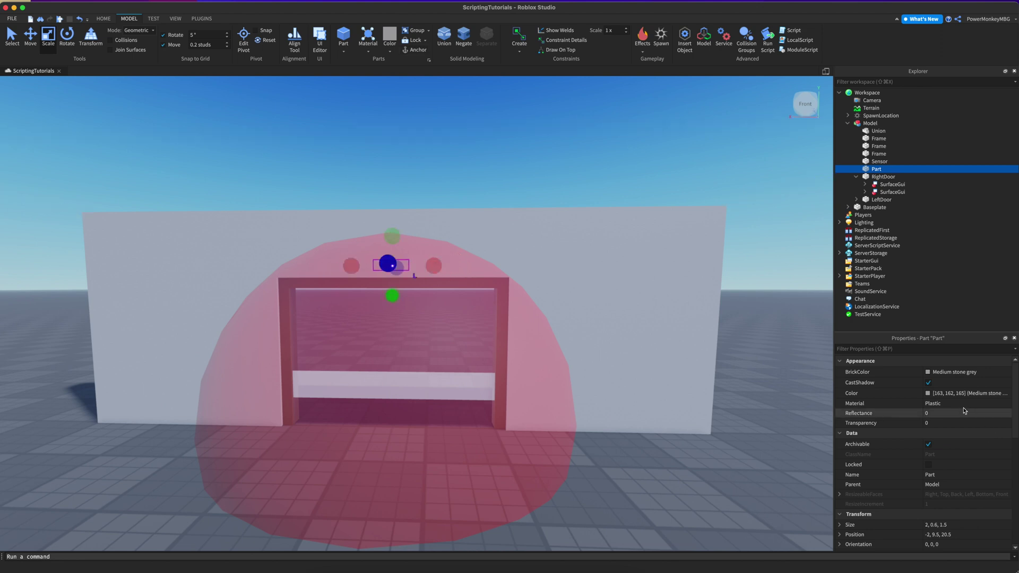
Step: Colour the small part above the doorway Really red and give it the Neon material
left_click(948, 372)
left_click(970, 450)
left_click(521, 185)
right_click_drag(542, 209, 544, 208)
key("w")
key("s")
Step: Rename the red neon part above the doorway to Light
right_click(876, 170)
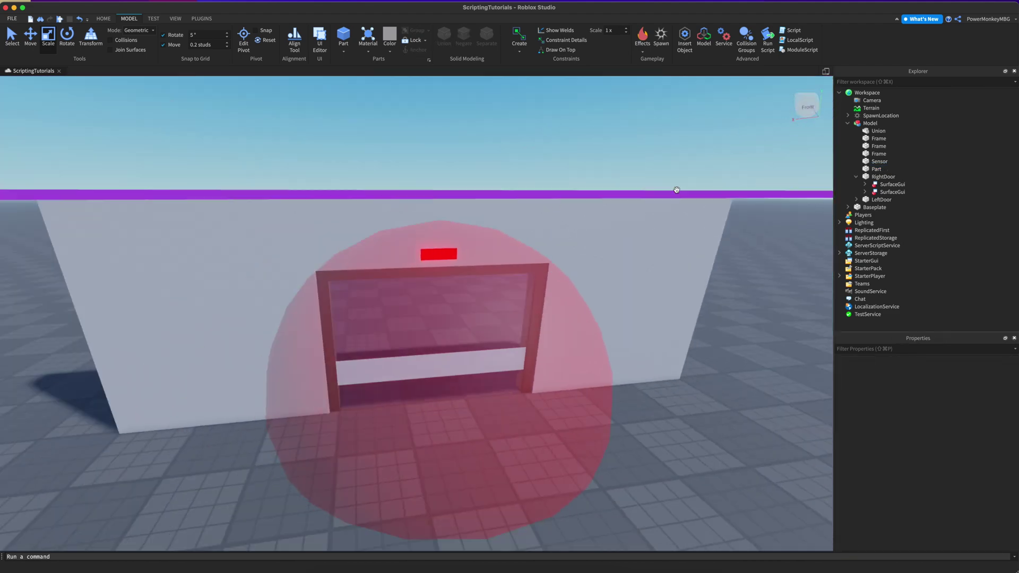
left_click(905, 227)
type("Ligh")
type("t")
key("Return")
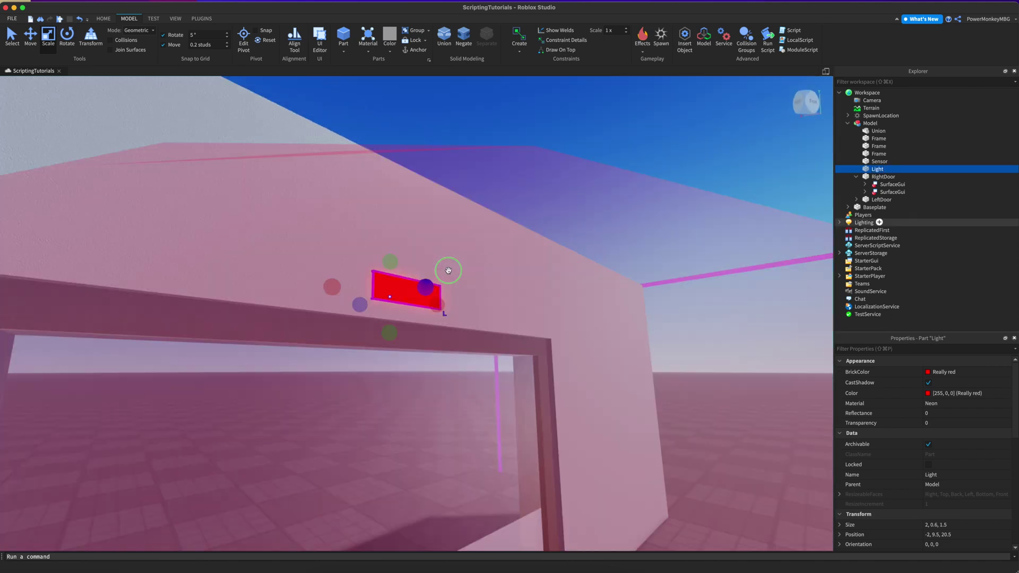
key("s")
right_click_drag(448, 271, 449, 271)
key("d")
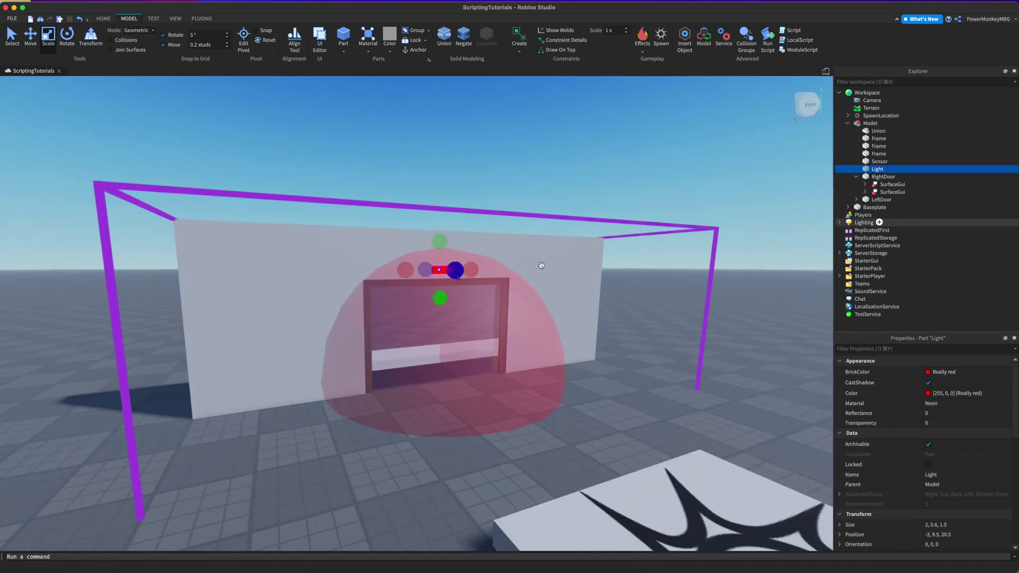
scroll(541, 267, "up", 5)
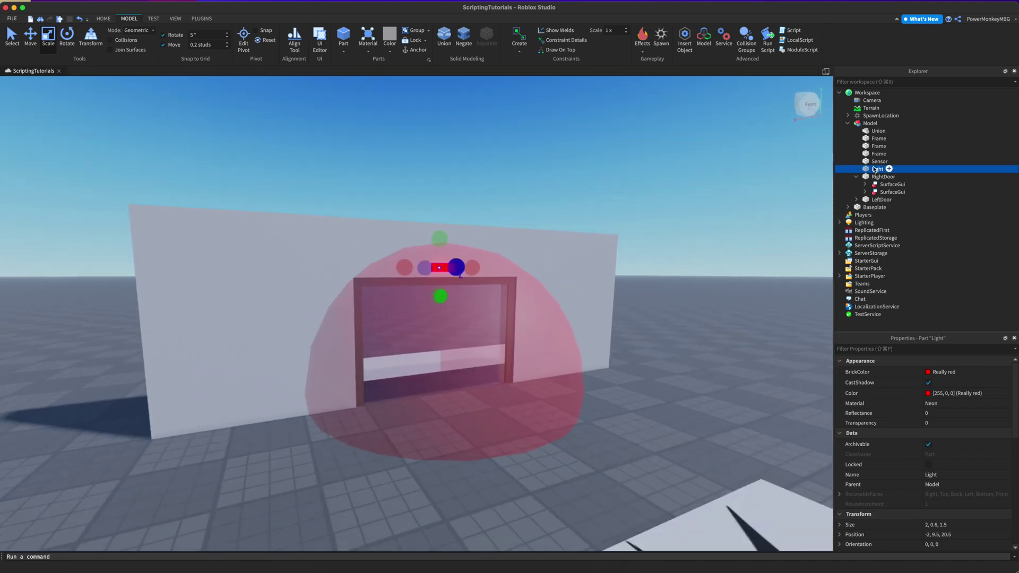